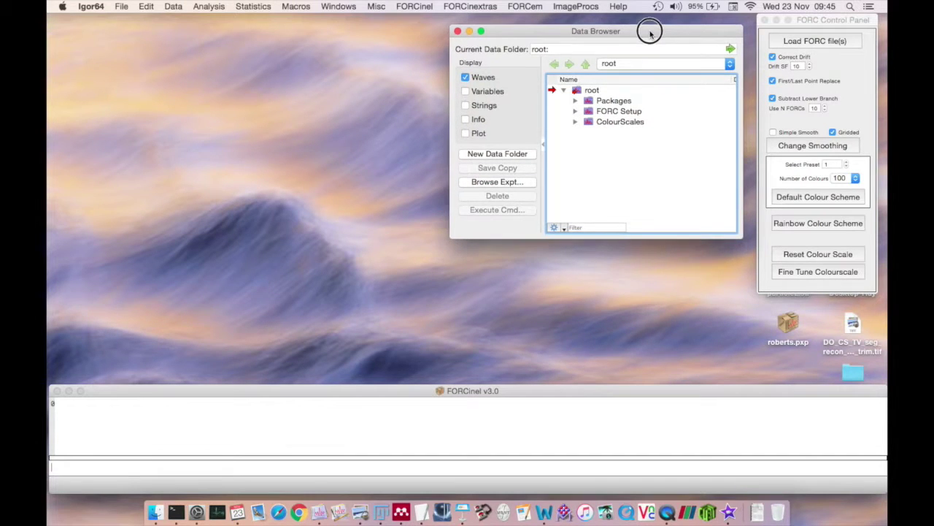
- Load the FORC file BRO07_3B-1P_091_hiresFORC.forc from the Nono Lake Seds folder
{"action": "left_click_drag", "start_coordinate": [852, 20], "coordinate": [857, 25]}
{"action": "left_click_drag", "start_coordinate": [733, 32], "coordinate": [748, 27]}
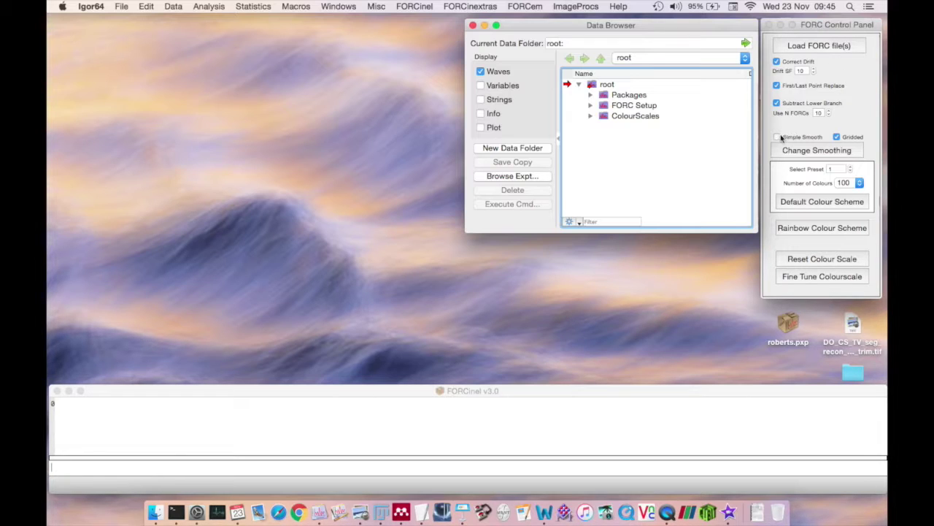
{"action": "left_click", "coordinate": [823, 46]}
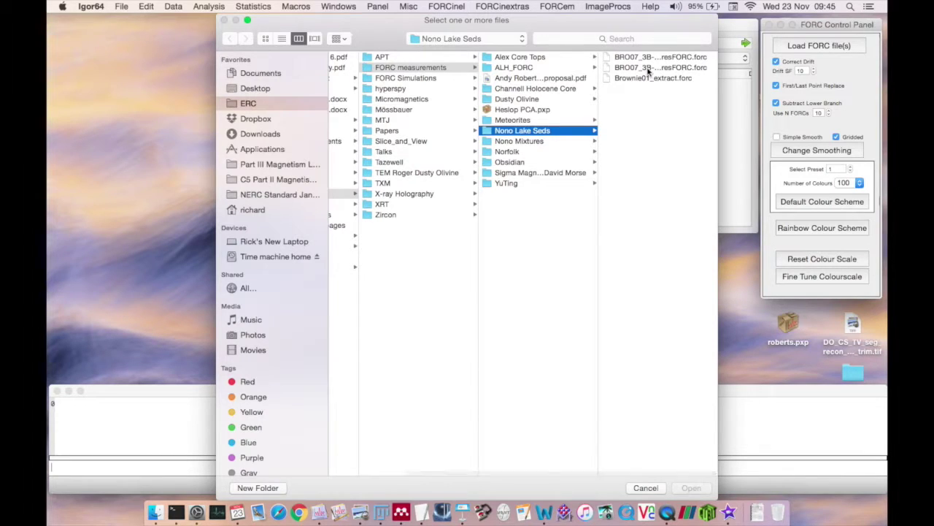
{"action": "left_click", "coordinate": [686, 489]}
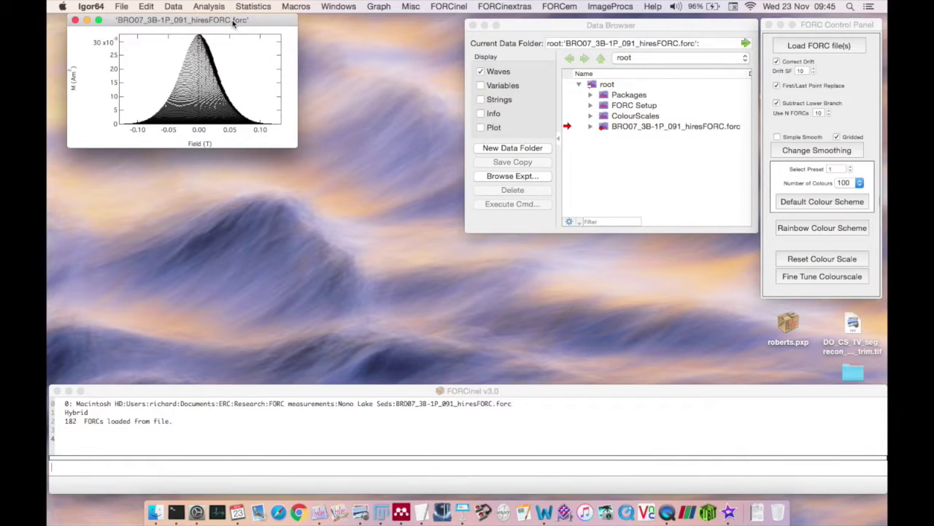
- Enlarge the raw FORC curves plot for viewing and shrink it back to a medium size beside the Data Browser
{"action": "left_click_drag", "start_coordinate": [234, 19], "coordinate": [266, 31]}
{"action": "left_click_drag", "start_coordinate": [323, 151], "coordinate": [453, 303]}
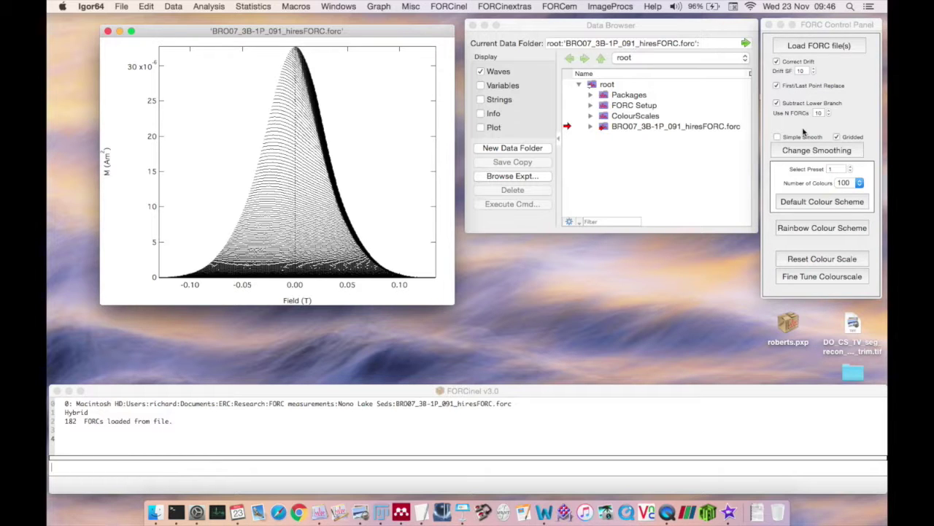
{"action": "left_click_drag", "start_coordinate": [434, 35], "coordinate": [402, 31]}
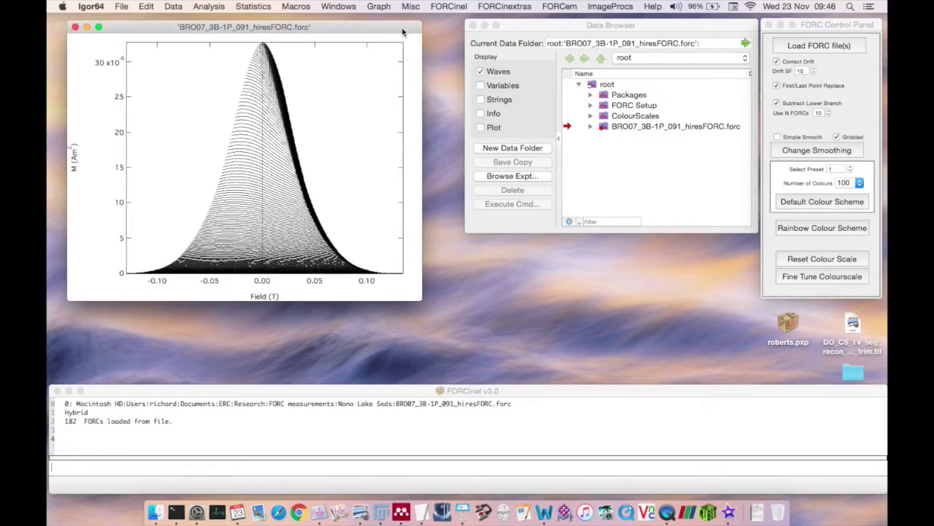
{"action": "left_click_drag", "start_coordinate": [421, 298], "coordinate": [319, 211]}
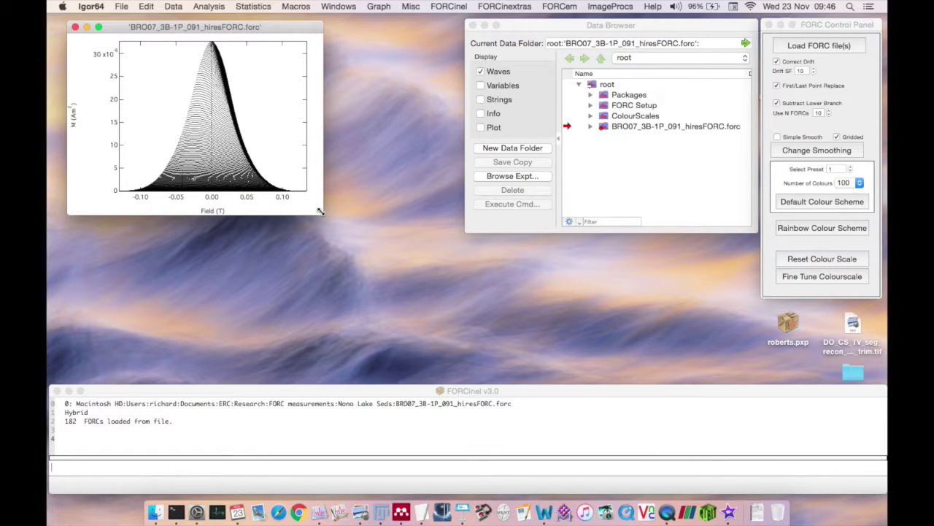
- Enable Simple Smooth and open the Change Smoothing settings, placing the dialog clear of the control panel
{"action": "left_click", "coordinate": [778, 137]}
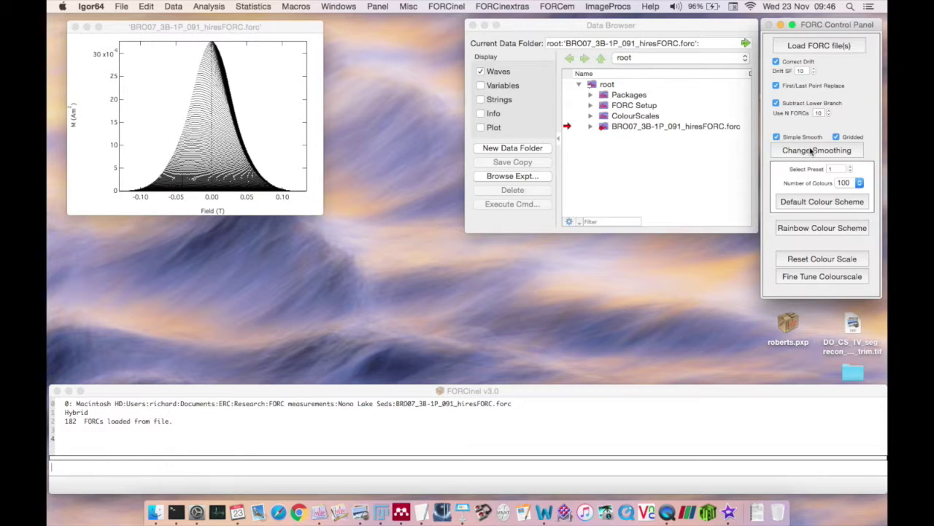
{"action": "left_click", "coordinate": [810, 151]}
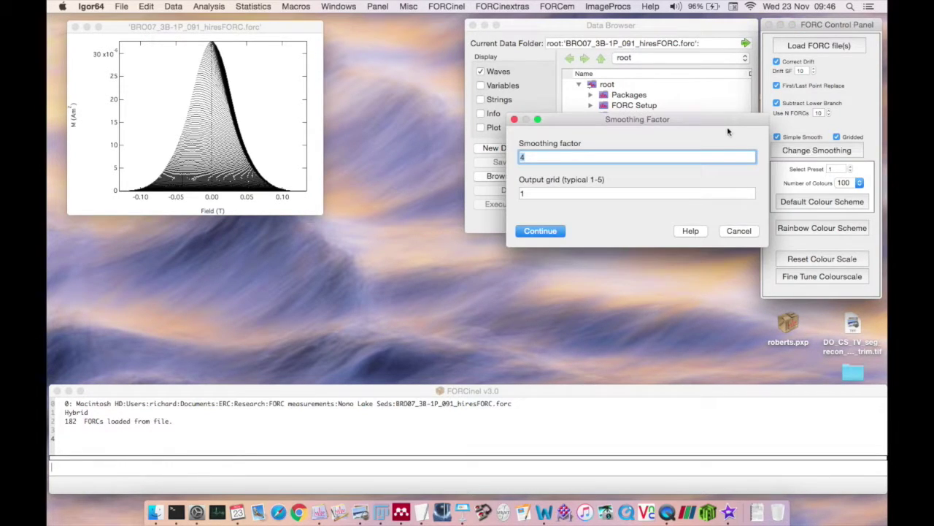
{"action": "left_click_drag", "start_coordinate": [728, 126], "coordinate": [509, 178]}
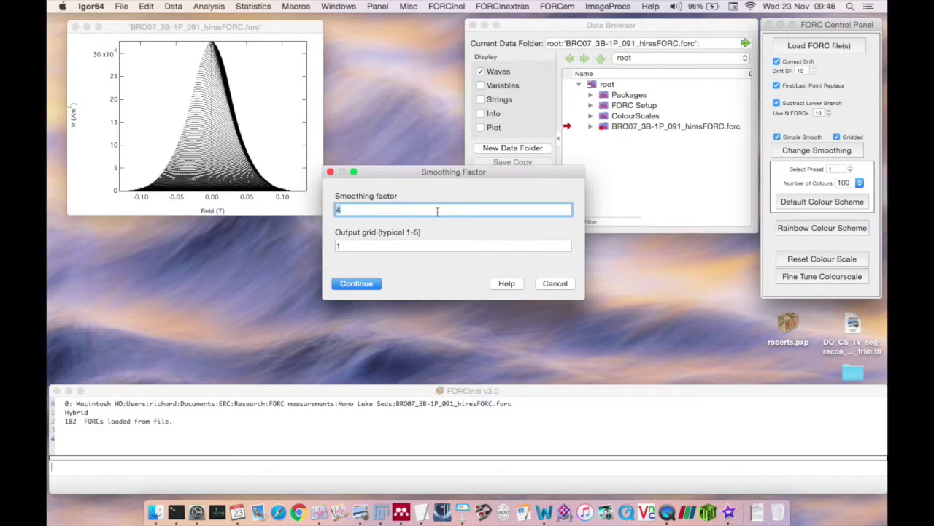
{"action": "left_click_drag", "start_coordinate": [435, 173], "coordinate": [428, 100]}
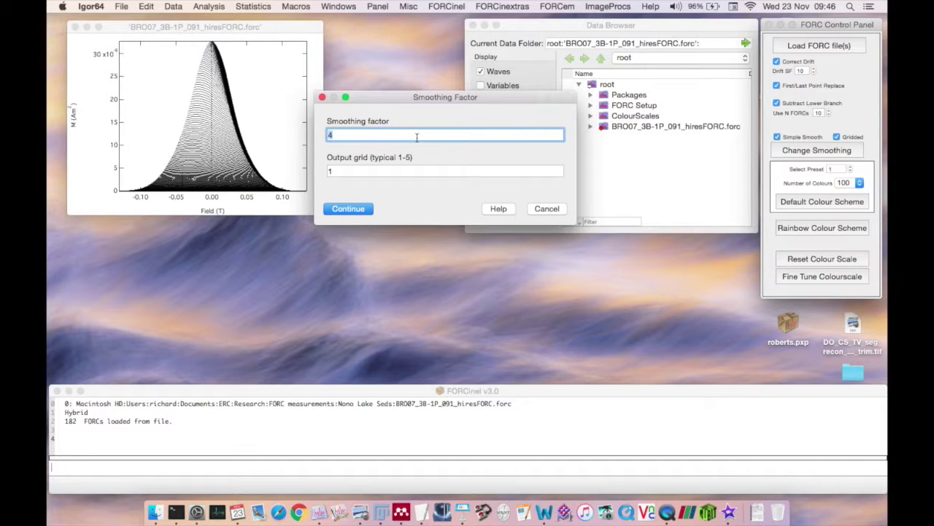
{"action": "left_click", "coordinate": [406, 103]}
{"action": "left_click_drag", "start_coordinate": [406, 102], "coordinate": [417, 171]}
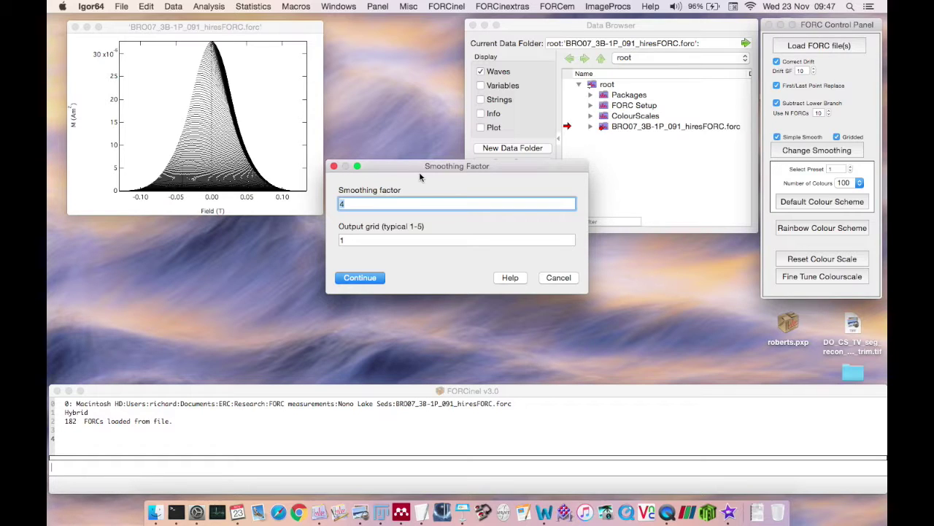
{"action": "left_click_drag", "start_coordinate": [436, 170], "coordinate": [438, 158]}
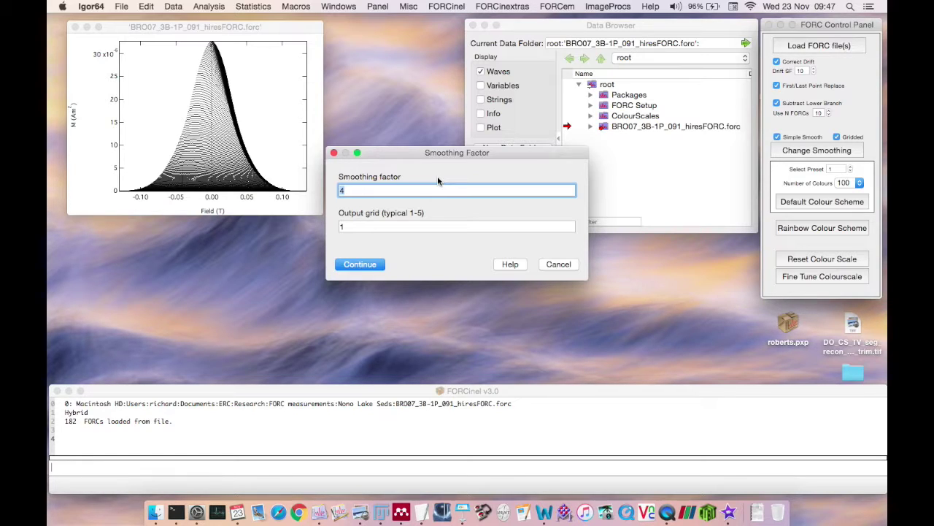
- Set the output grid for the smoothing to 2
{"action": "left_click", "coordinate": [347, 224]}
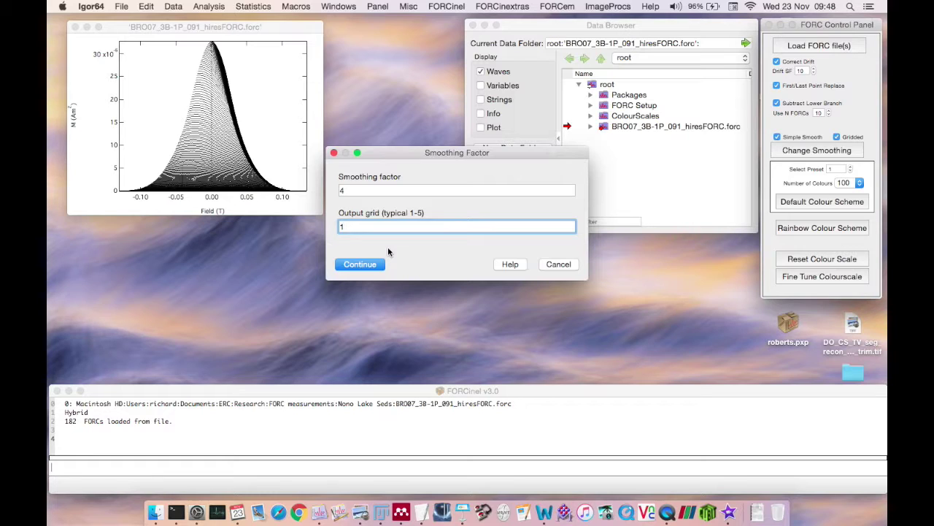
{"action": "key", "text": "BackSpace"}
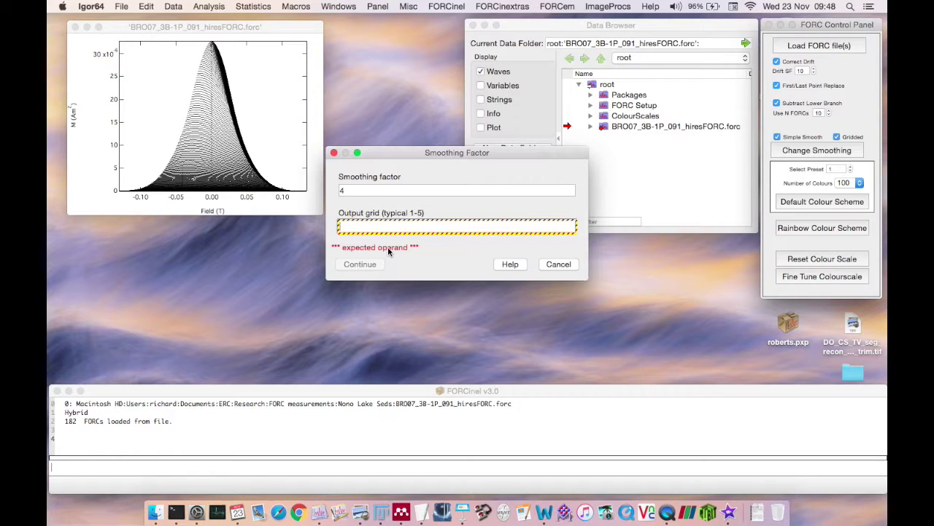
{"action": "type", "text": "2"}
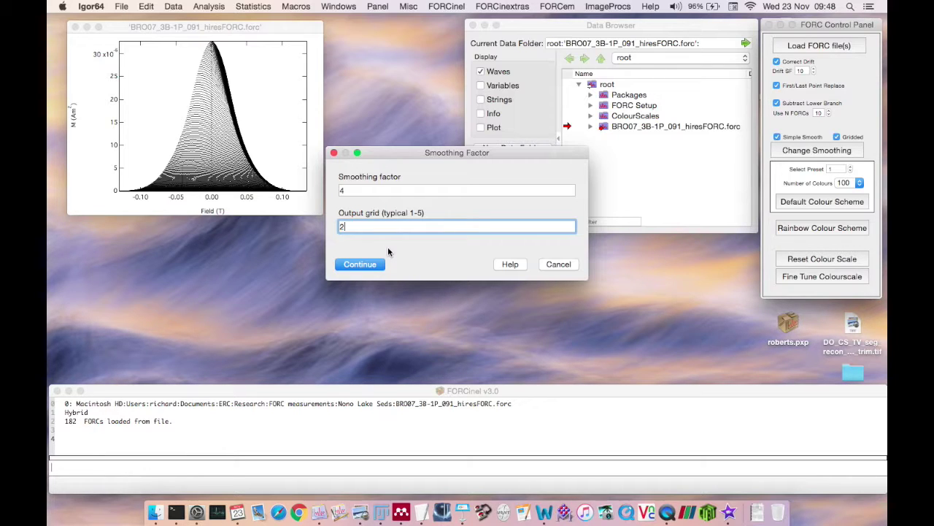
- Try an output grid value of 10 and restore it to 2
{"action": "key", "text": "BackSpace"}
{"action": "type", "text": "2"}
{"action": "key", "text": "BackSpace"}
{"action": "type", "text": "2"}
{"action": "key", "text": "BackSpace"}
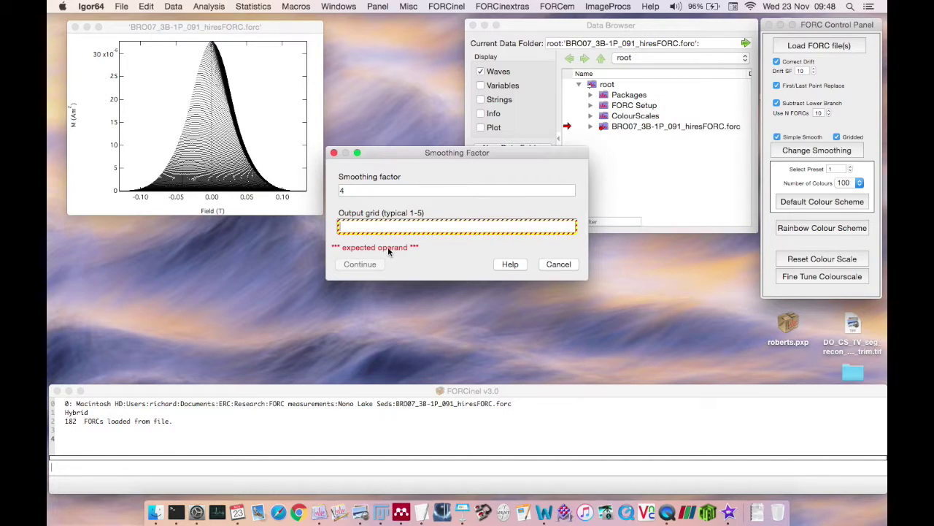
{"action": "type", "text": "10"}
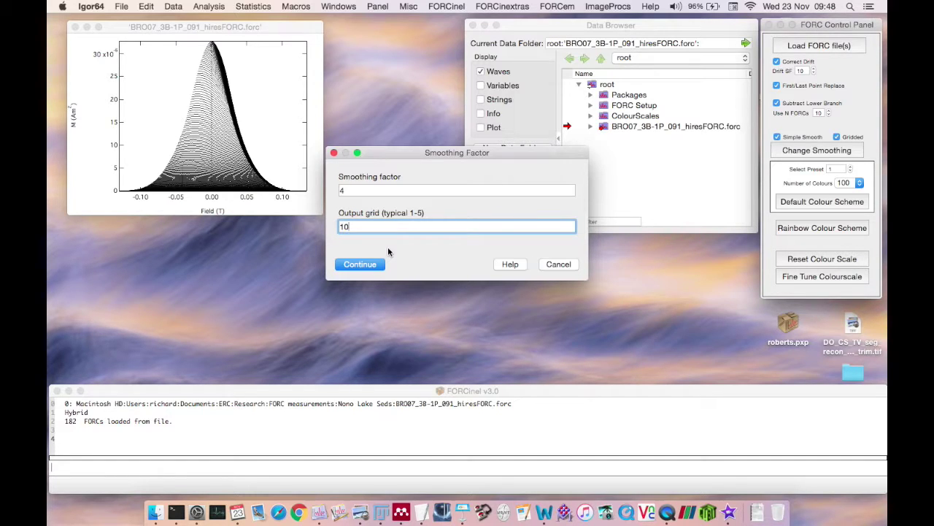
{"action": "key", "text": "BackSpace"}
{"action": "key", "text": "BackSpace"}
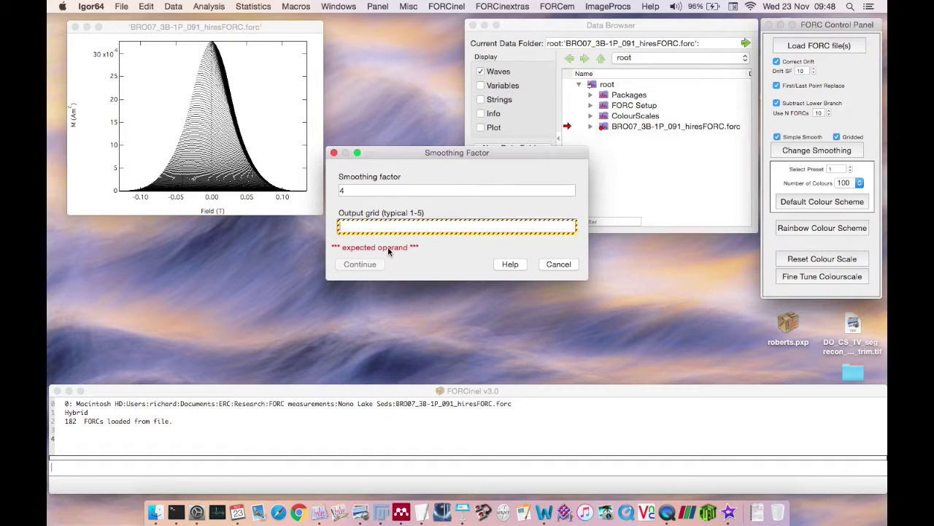
{"action": "type", "text": "2"}
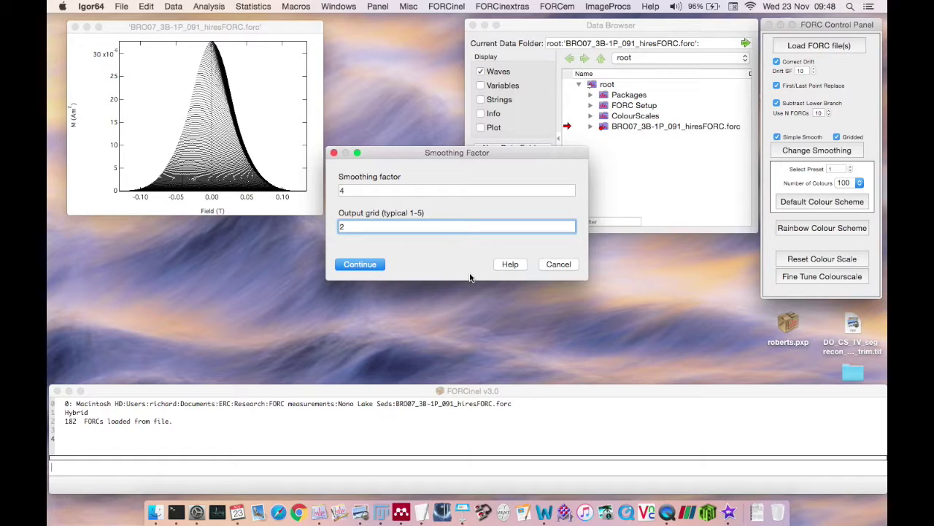
- Run the smoothing with a smoothing factor of 2 and dismiss the resulting error dialog
{"action": "double_click", "coordinate": [413, 191]}
{"action": "type", "text": "2"}
{"action": "key", "text": "Return"}
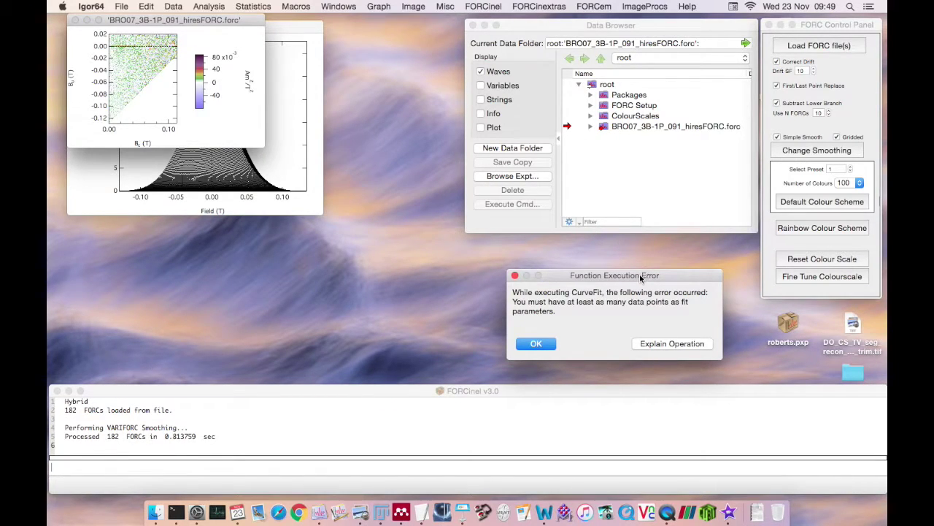
{"action": "left_click_drag", "start_coordinate": [640, 276], "coordinate": [540, 74]}
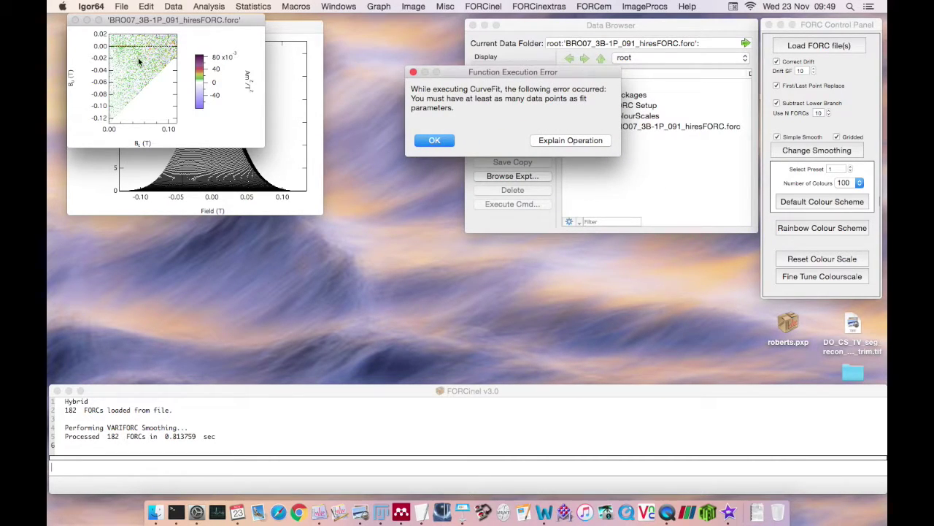
{"action": "left_click_drag", "start_coordinate": [525, 72], "coordinate": [526, 91]}
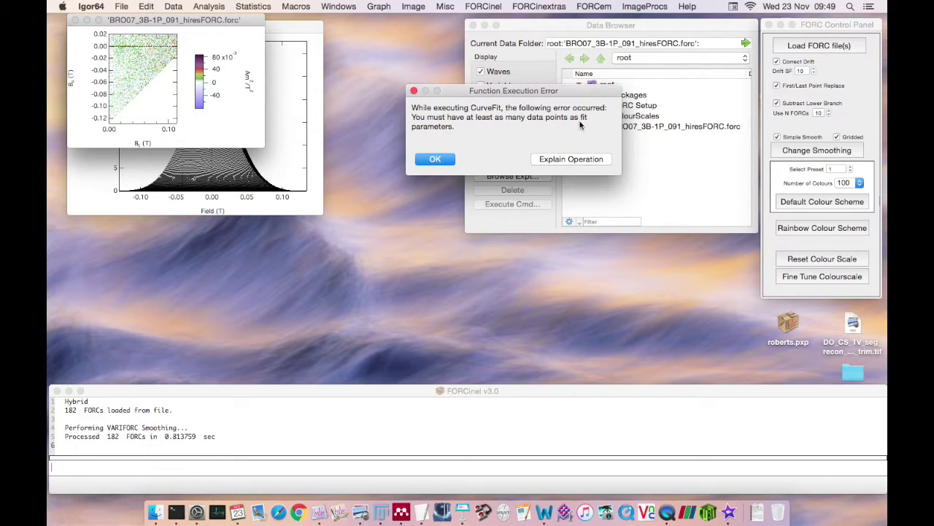
{"action": "left_click", "coordinate": [441, 159]}
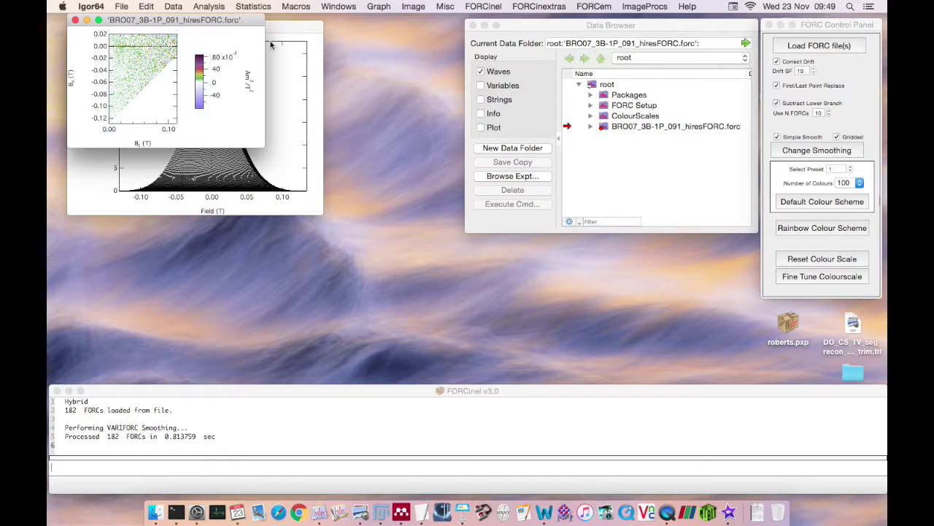
- Enlarge the FORC diagram window and place it between the raw curves plot and the control panel
{"action": "left_click_drag", "start_coordinate": [262, 144], "coordinate": [341, 349]}
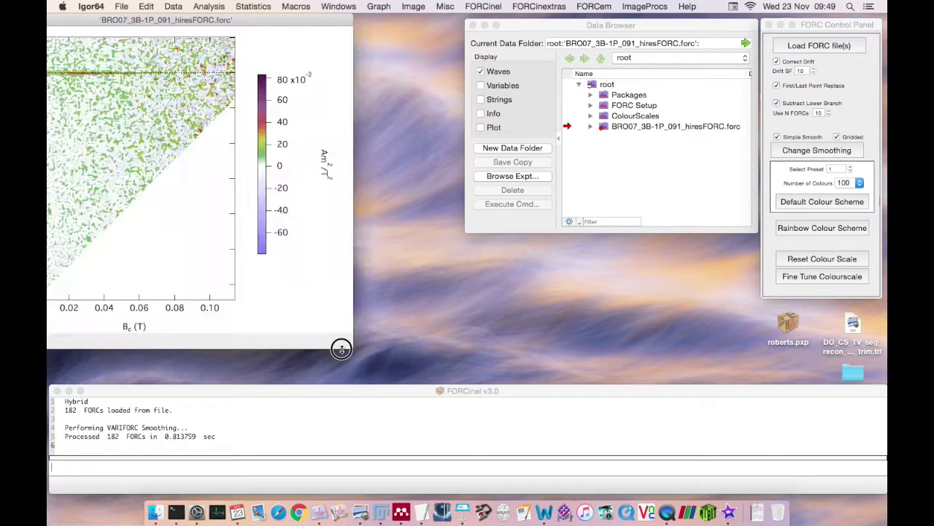
{"action": "left_click_drag", "start_coordinate": [241, 22], "coordinate": [482, 83]}
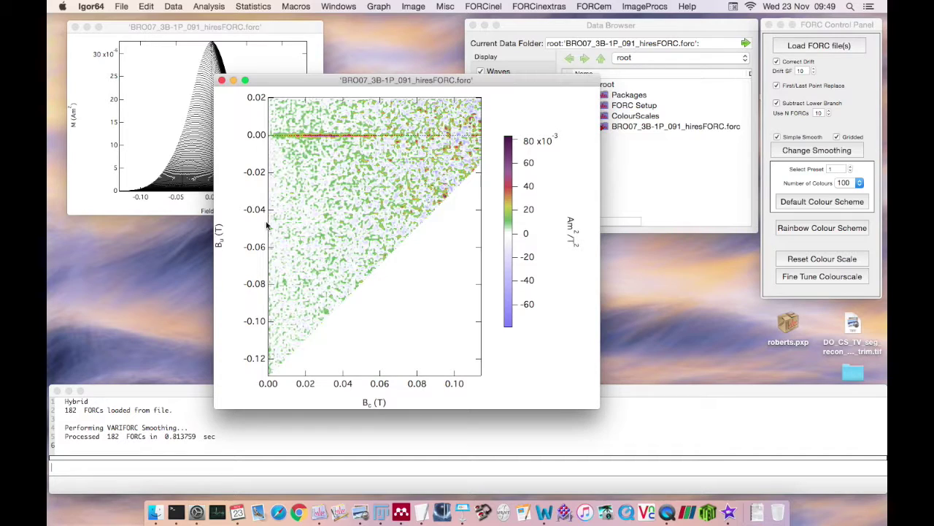
{"action": "left_click_drag", "start_coordinate": [276, 205], "coordinate": [278, 155]}
{"action": "left_click", "coordinate": [319, 163]}
{"action": "left_click", "coordinate": [777, 102]}
{"action": "left_click_drag", "start_coordinate": [402, 83], "coordinate": [426, 52]}
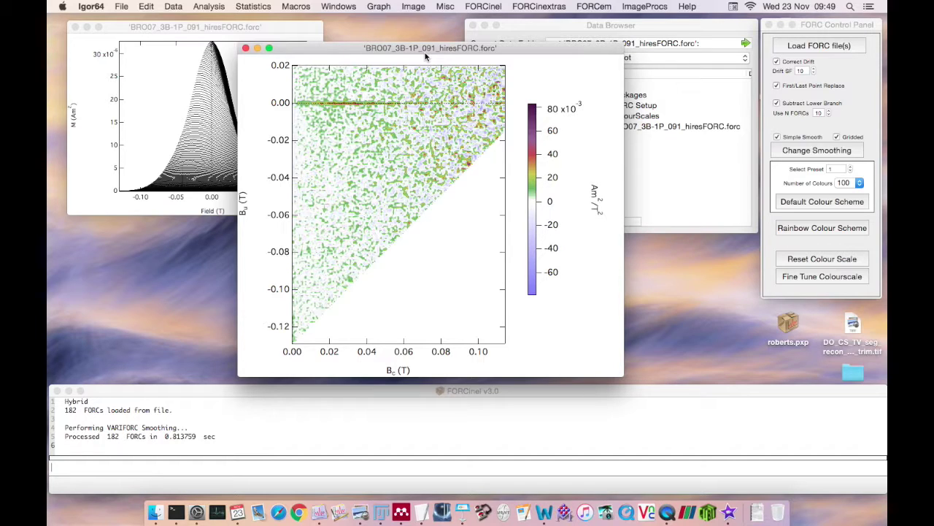
- Recalculate the FORC diagram with a smoothing factor of 4, keeping the same output grid
{"action": "left_click", "coordinate": [816, 152]}
{"action": "left_click_drag", "start_coordinate": [545, 159], "coordinate": [579, 199]}
{"action": "type", "text": "4"}
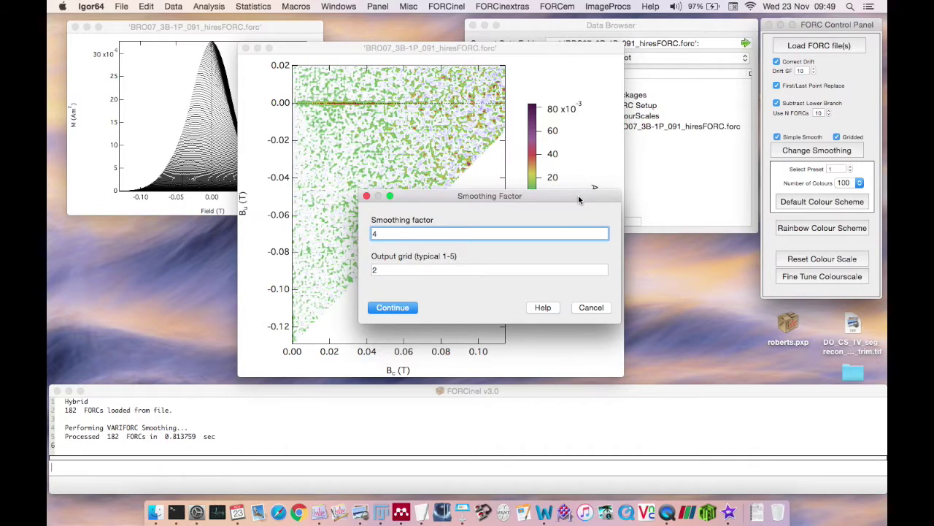
{"action": "key", "text": "Return"}
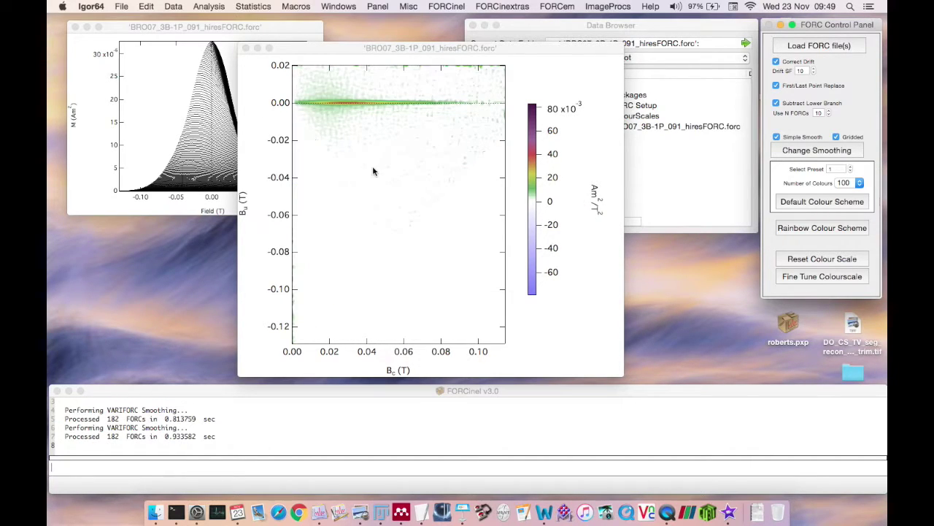
{"action": "left_click_drag", "start_coordinate": [399, 50], "coordinate": [389, 53]}
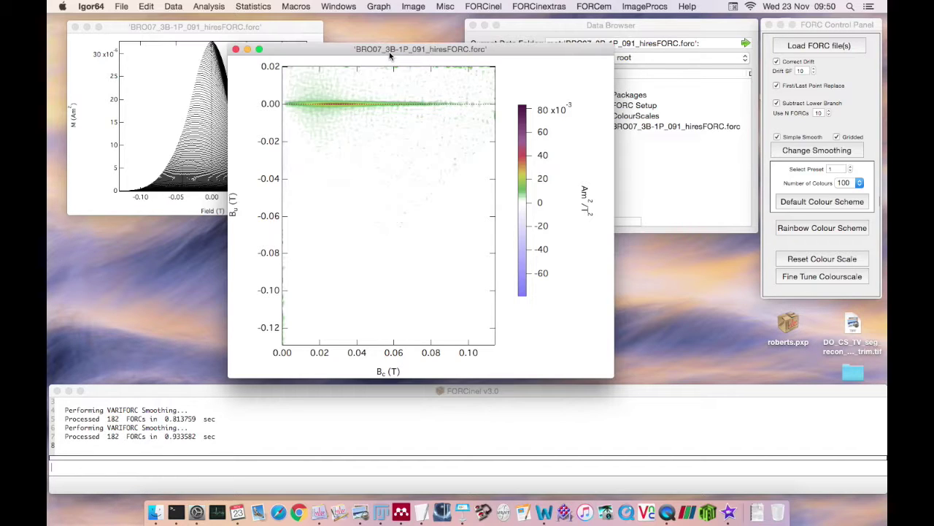
{"action": "left_click_drag", "start_coordinate": [390, 57], "coordinate": [410, 51]}
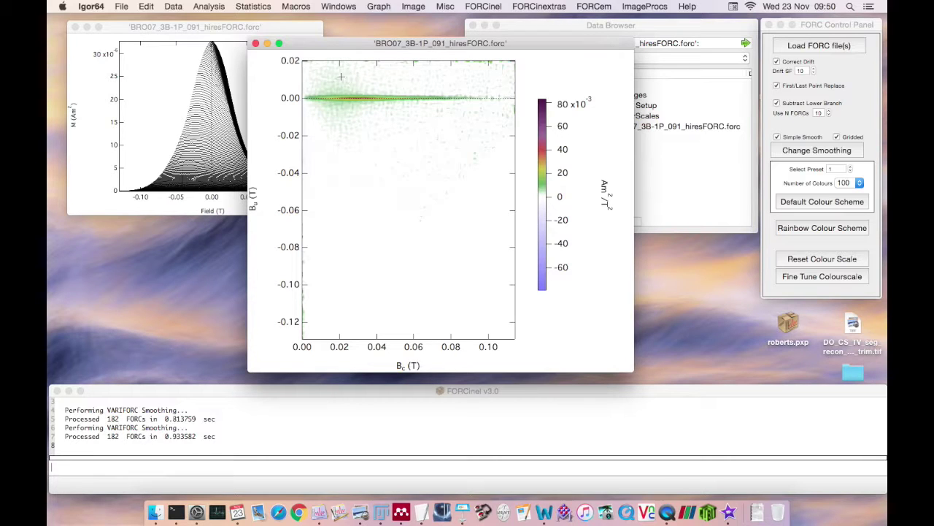
- Recalculate the FORC diagram with a smoothing factor of 10
{"action": "left_click", "coordinate": [817, 151]}
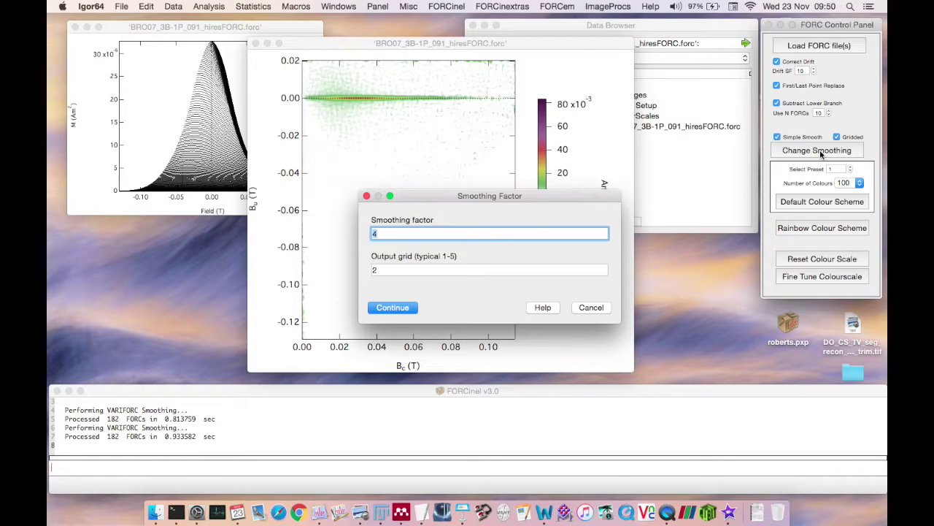
{"action": "type", "text": "6"}
{"action": "key", "text": "BackSpace"}
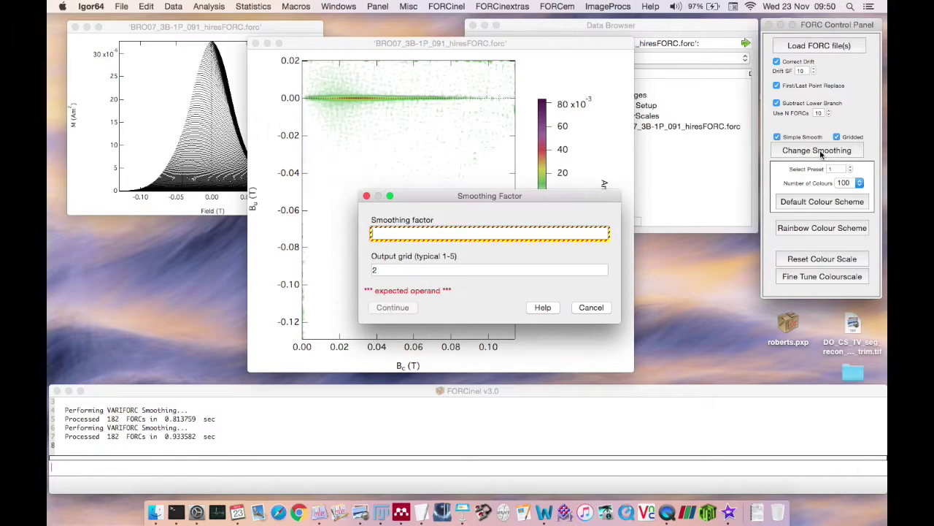
{"action": "type", "text": "10"}
{"action": "key", "text": "Return"}
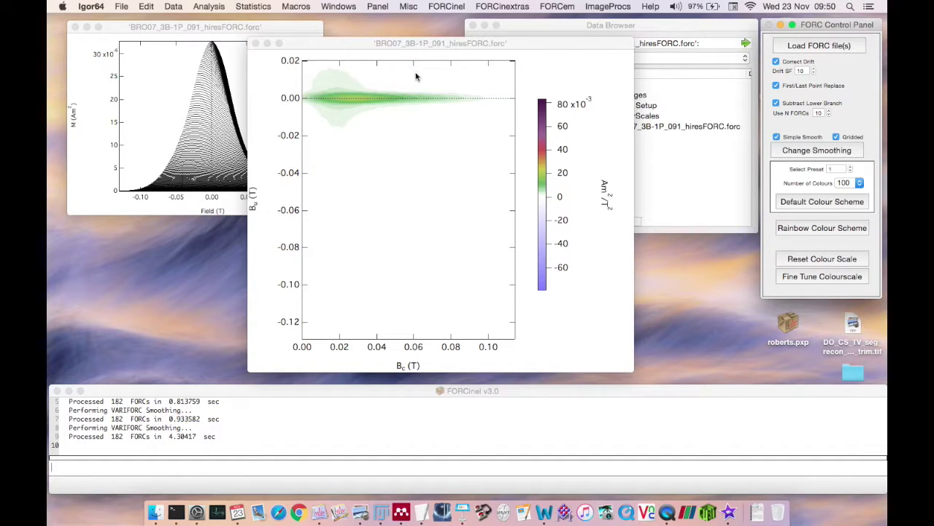
- Move the FORC diagram window away from the raw curves plot and reset the diagram's colour intensity scale
{"action": "left_click_drag", "start_coordinate": [399, 43], "coordinate": [611, 84]}
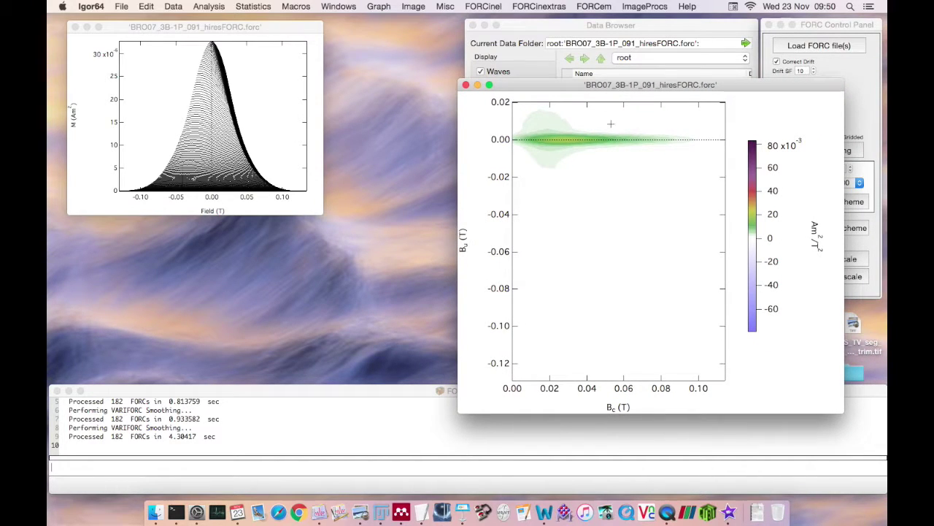
{"action": "key", "text": "super+r"}
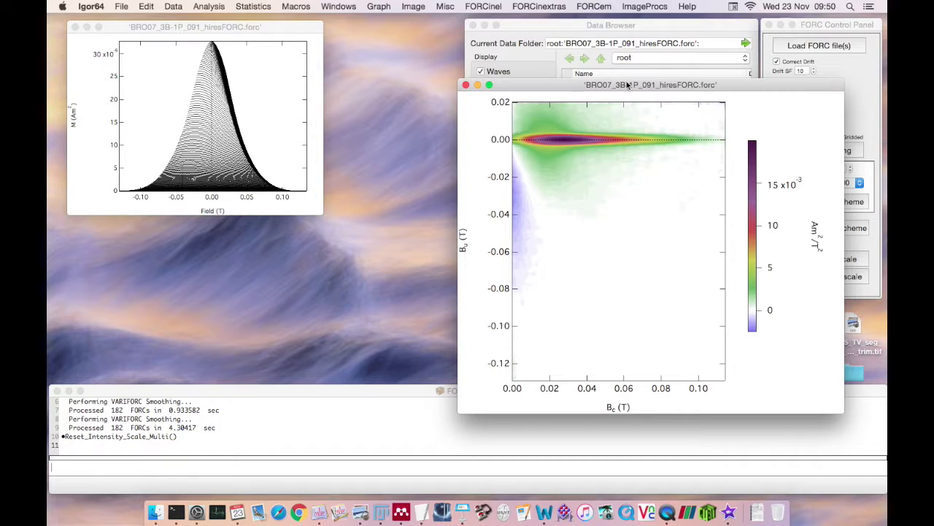
- Explore the optimum smoothing factor from 4 to 15 with an output resolution factor of 1, with the FORC diagram moved aside
{"action": "left_click_drag", "start_coordinate": [625, 89], "coordinate": [669, 24]}
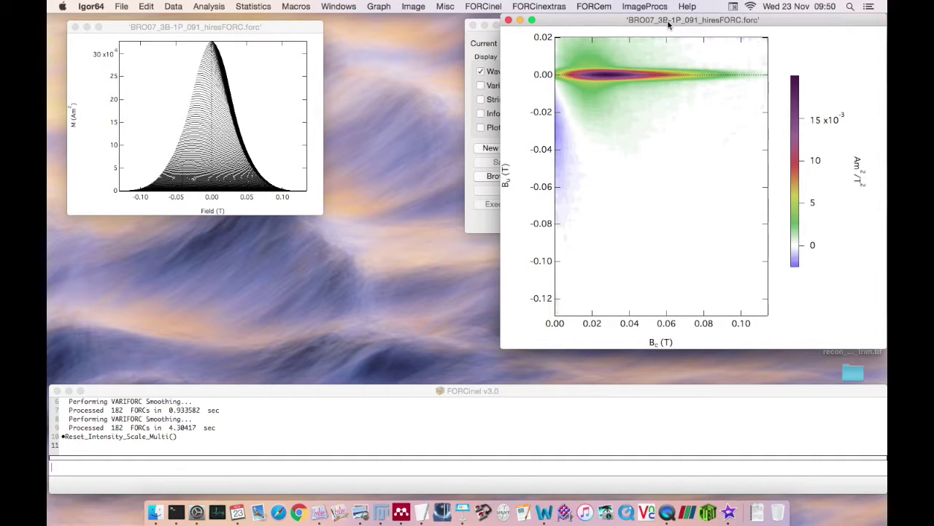
{"action": "left_click", "coordinate": [472, 6]}
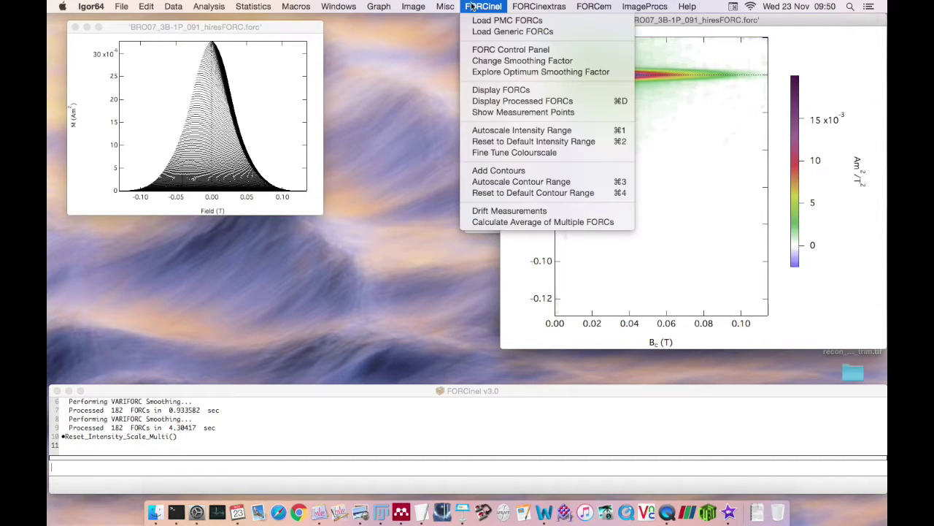
{"action": "left_click", "coordinate": [480, 73]}
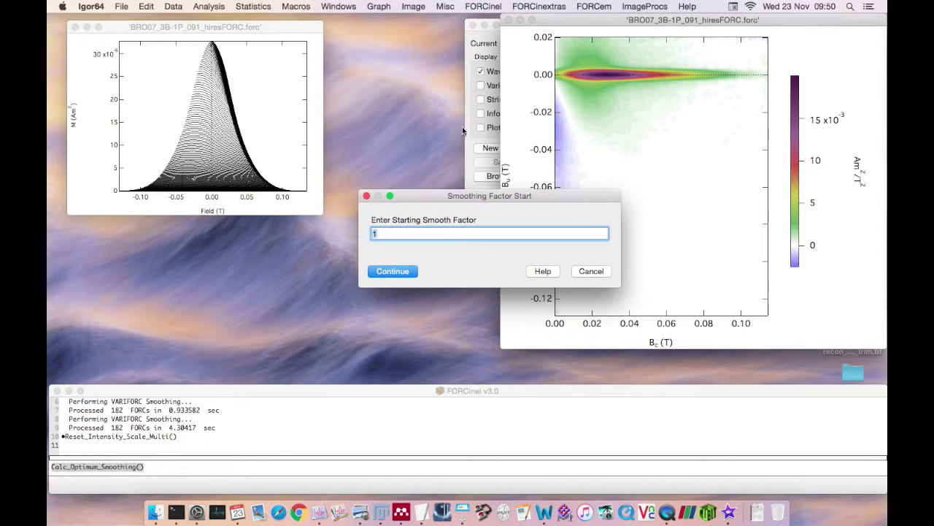
{"action": "type", "text": "4"}
{"action": "key", "text": "Return"}
{"action": "type", "text": "15"}
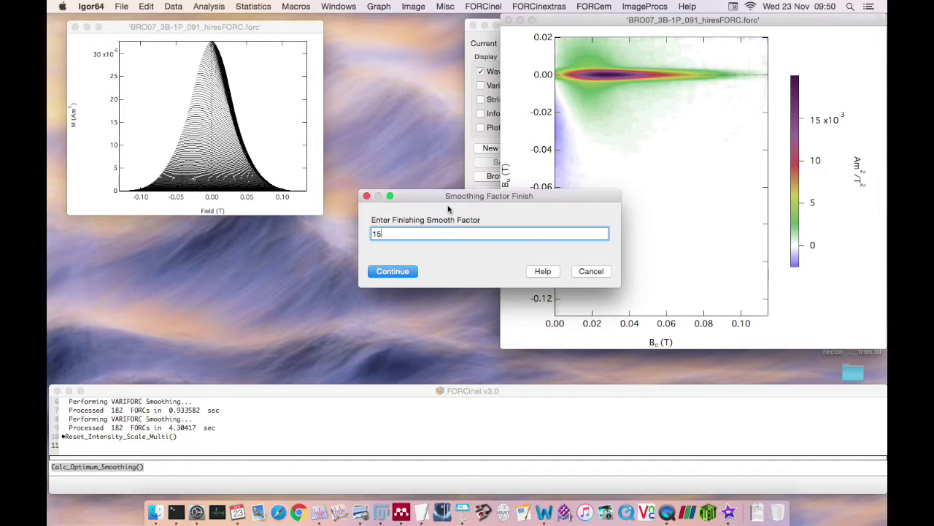
{"action": "key", "text": "Return"}
{"action": "key", "text": "Return"}
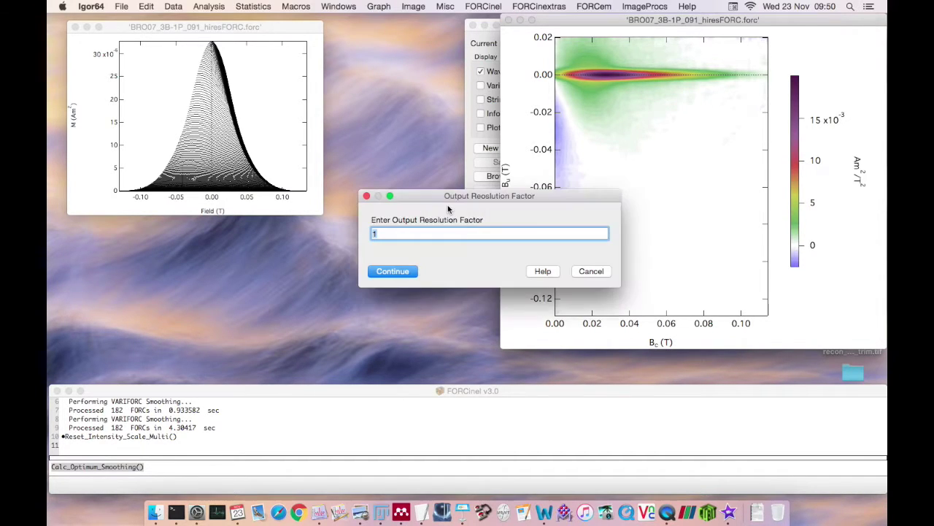
{"action": "key", "text": "Return"}
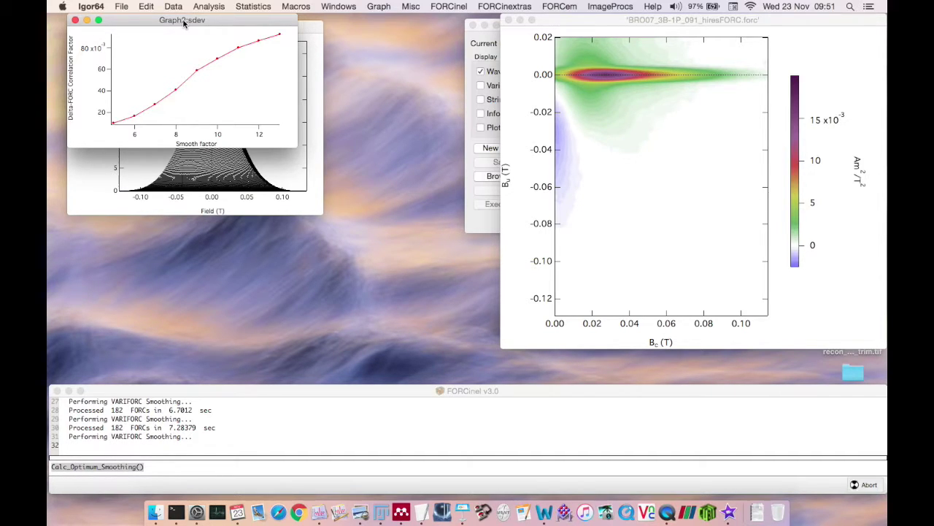
- Move and enlarge the Delta-FORC correlation graph, and shift the FORC diagram so the FORC Control Panel is uncovered
{"action": "left_click_drag", "start_coordinate": [184, 23], "coordinate": [263, 56]}
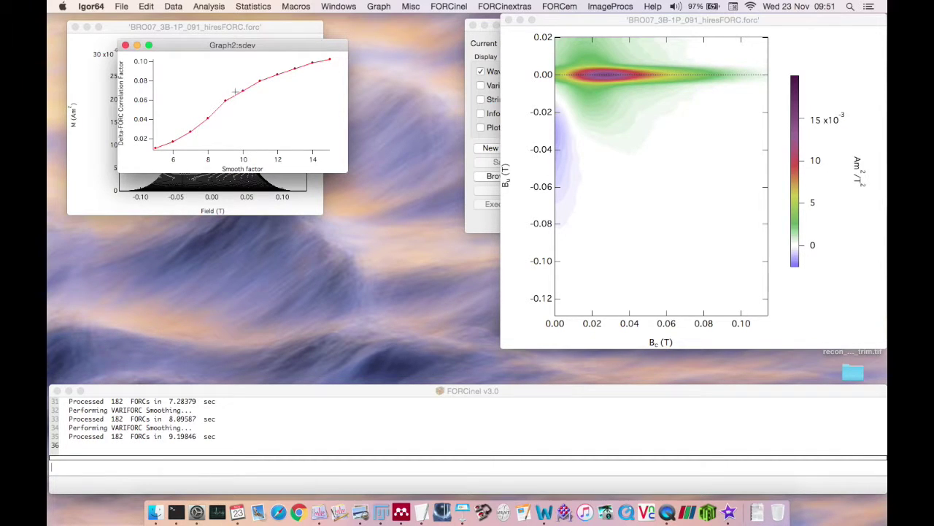
{"action": "left_click_drag", "start_coordinate": [345, 172], "coordinate": [411, 340]}
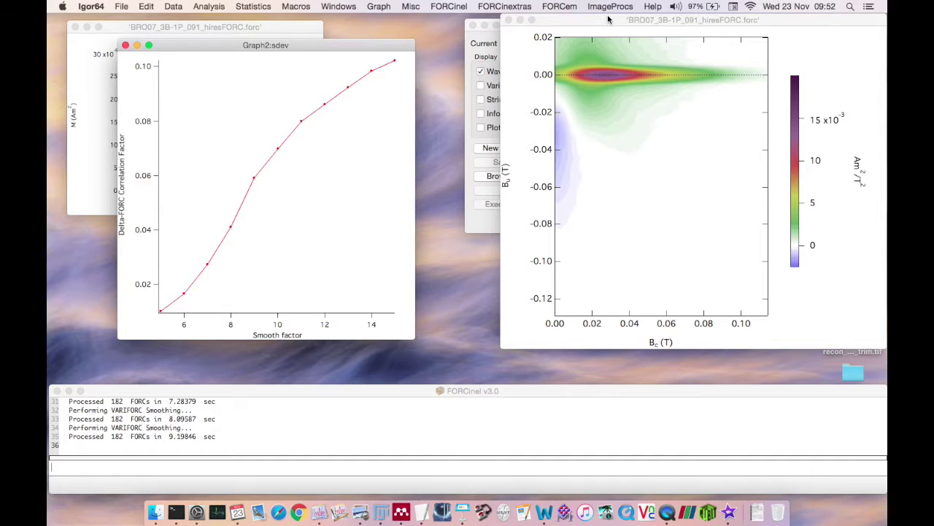
{"action": "left_click_drag", "start_coordinate": [605, 21], "coordinate": [563, 37]}
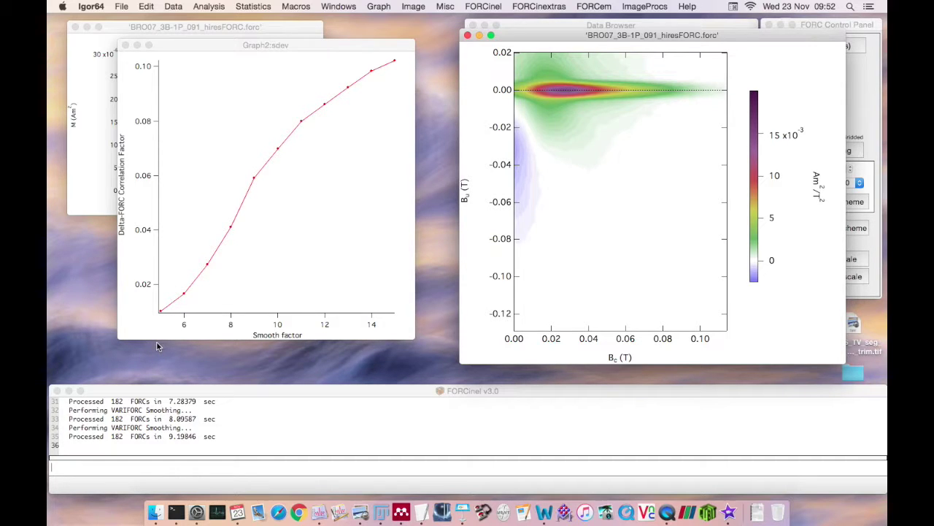
{"action": "left_click_drag", "start_coordinate": [640, 36], "coordinate": [478, 66]}
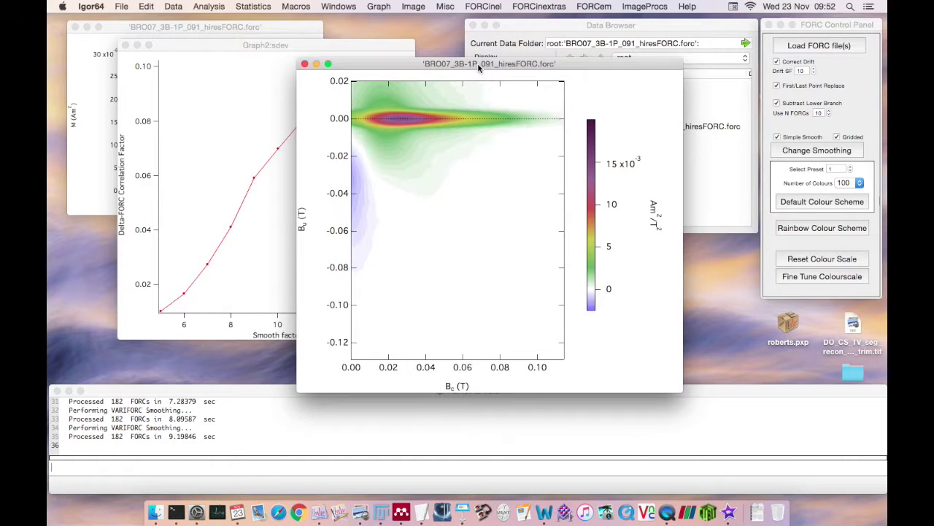
{"action": "left_click", "coordinate": [268, 216]}
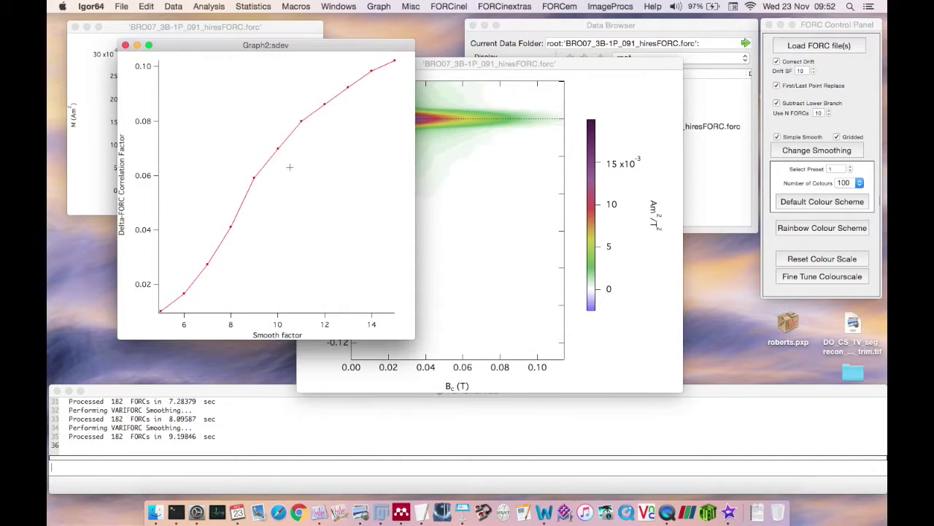
{"action": "left_click", "coordinate": [481, 185]}
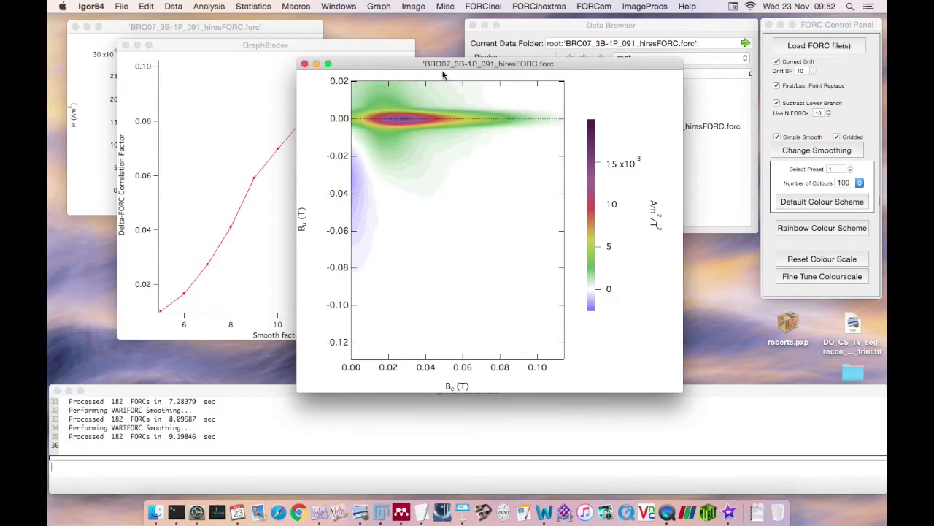
{"action": "left_click_drag", "start_coordinate": [442, 65], "coordinate": [434, 34]}
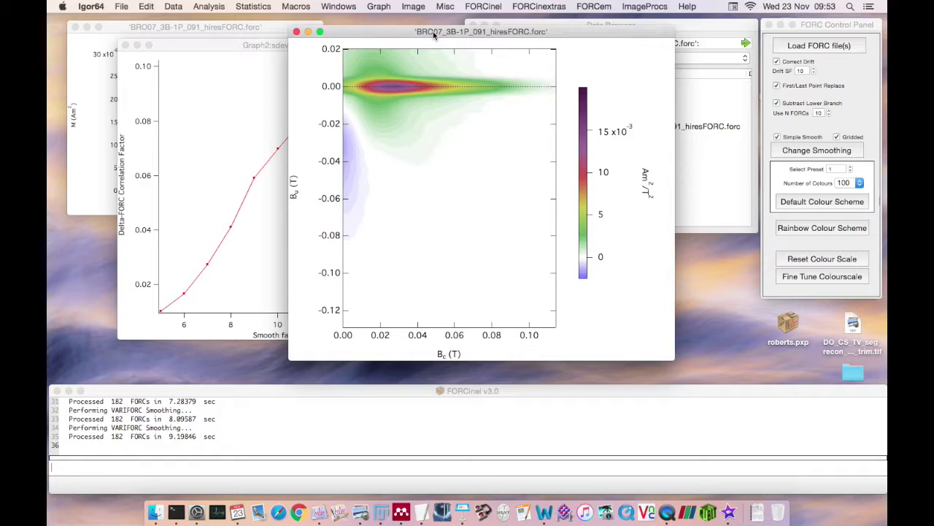
- Turn off simple smoothing and open the smoothing factor settings, placed so the FORC diagram's ridges stay in view
{"action": "left_click", "coordinate": [865, 22]}
{"action": "left_click", "coordinate": [777, 137]}
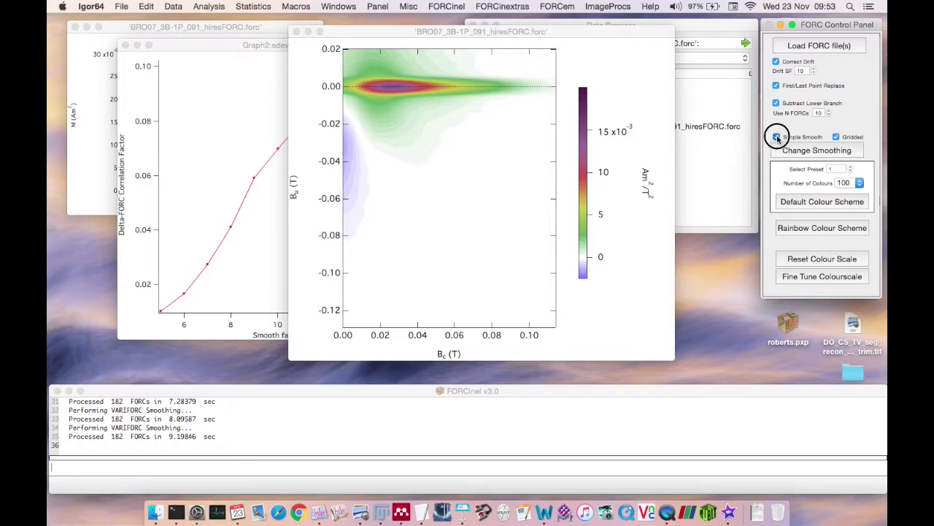
{"action": "left_click", "coordinate": [823, 152]}
{"action": "left_click_drag", "start_coordinate": [530, 197], "coordinate": [552, 169]}
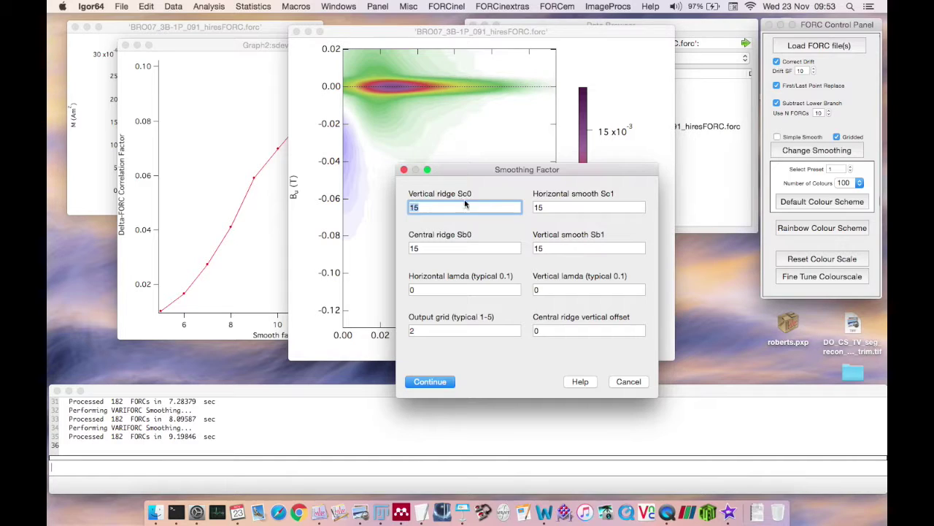
{"action": "left_click", "coordinate": [468, 168]}
{"action": "left_click_drag", "start_coordinate": [468, 167], "coordinate": [534, 168]}
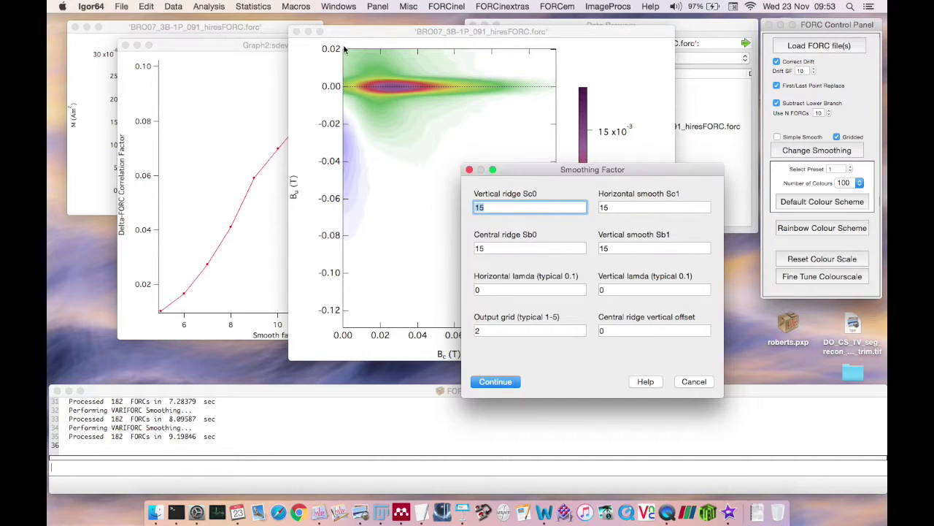
{"action": "left_click", "coordinate": [346, 166]}
- Recalculate the FORC diagram with a central ridge Sb0 of 5, keeping the other smoothing values, and reset its colour intensity scale
{"action": "left_click", "coordinate": [509, 249]}
{"action": "type", "text": "5"}
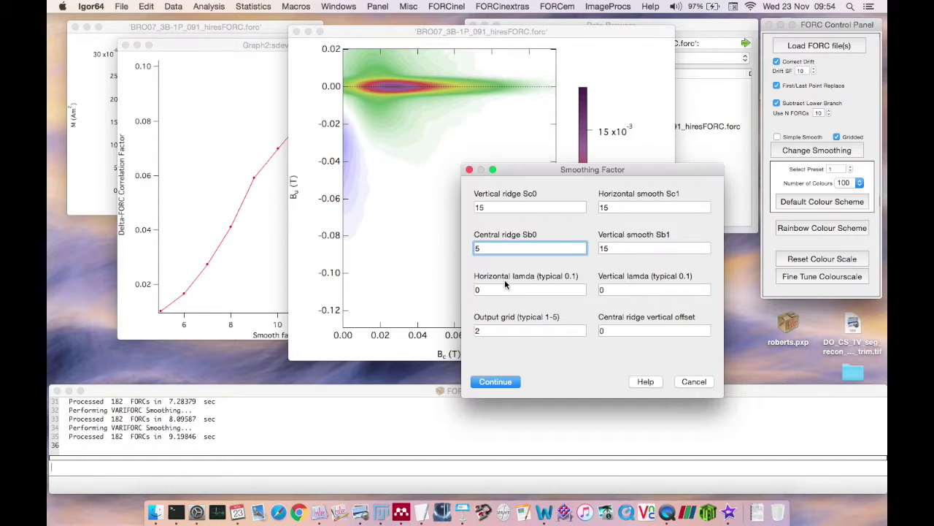
{"action": "left_click", "coordinate": [605, 208]}
{"action": "left_click", "coordinate": [604, 249]}
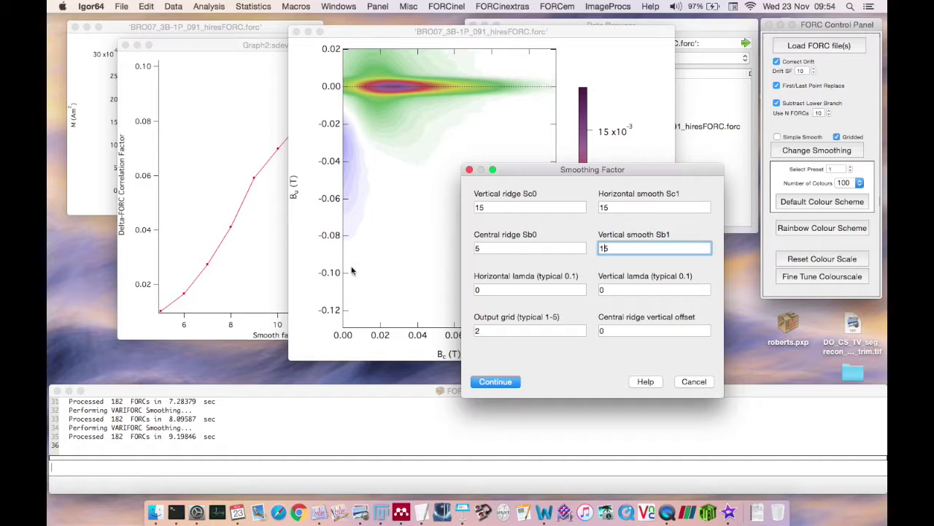
{"action": "left_click", "coordinate": [488, 290]}
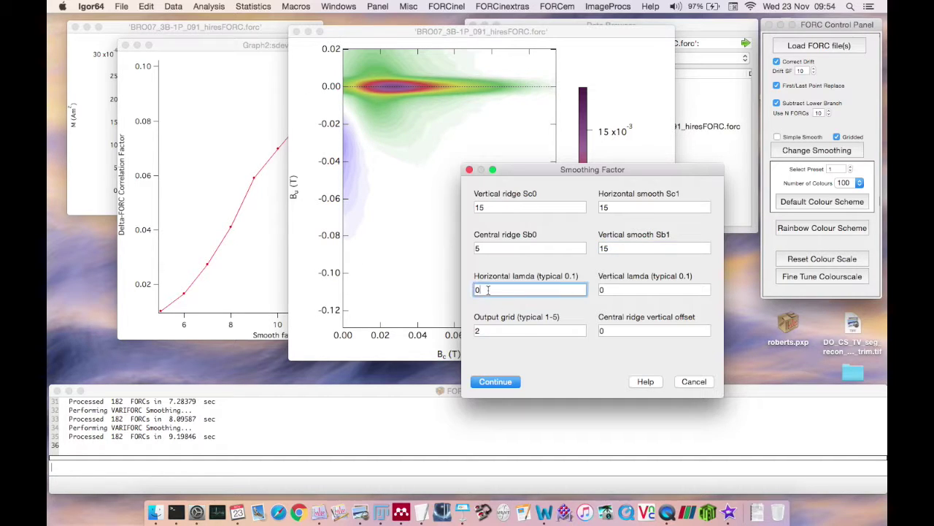
{"action": "left_click", "coordinate": [618, 289]}
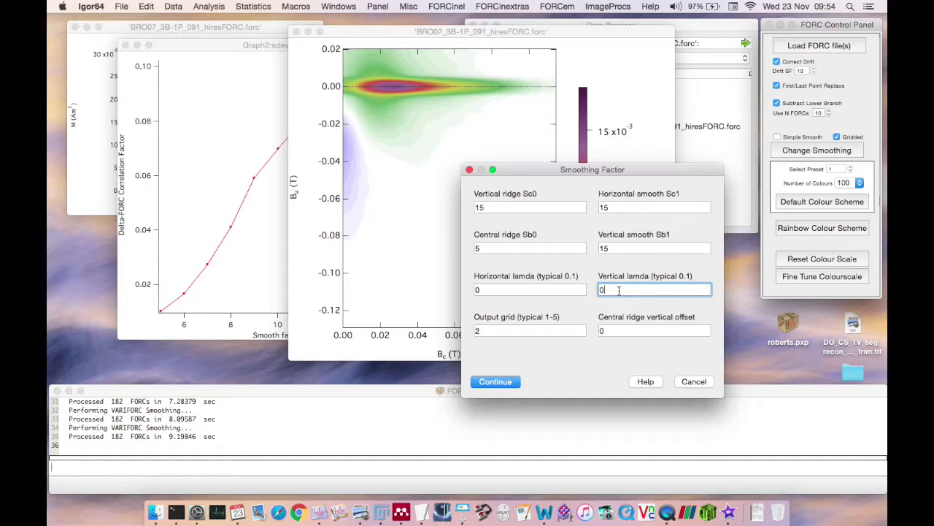
{"action": "left_click", "coordinate": [505, 330]}
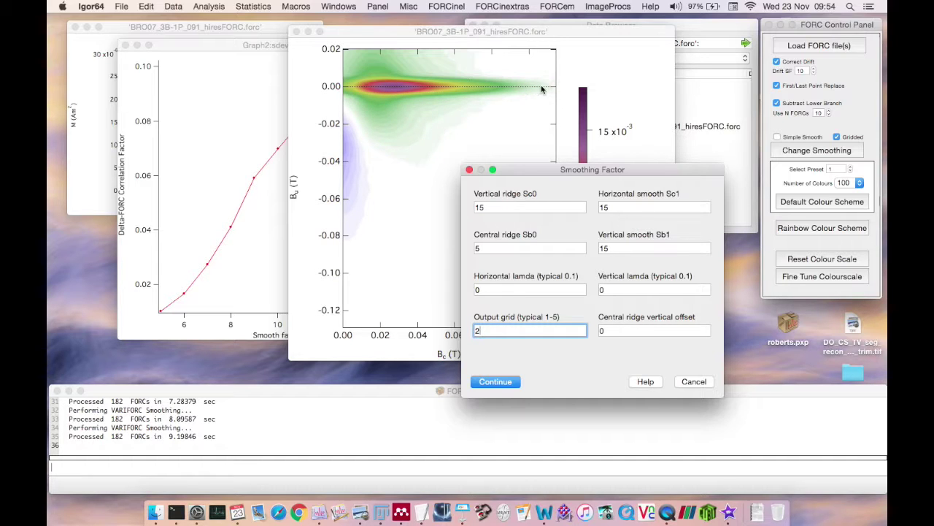
{"action": "left_click", "coordinate": [493, 381]}
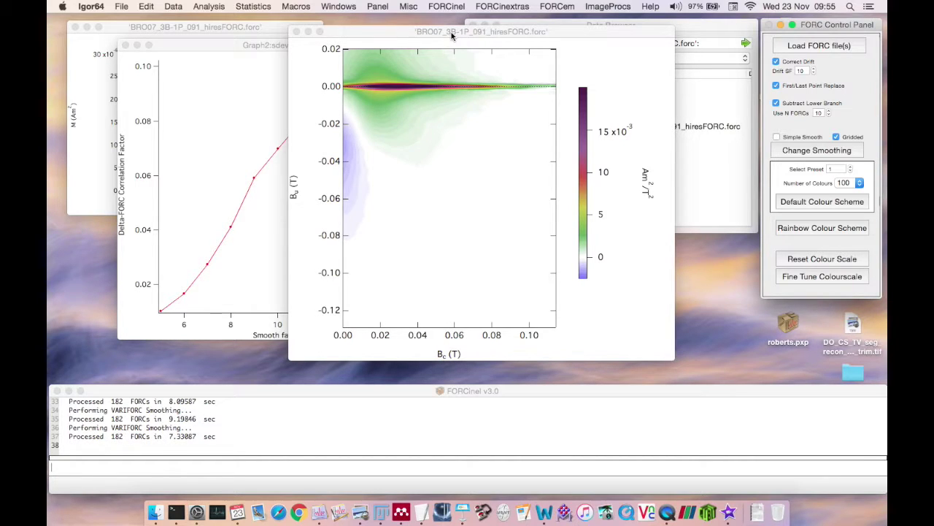
{"action": "left_click_drag", "start_coordinate": [452, 35], "coordinate": [457, 70]}
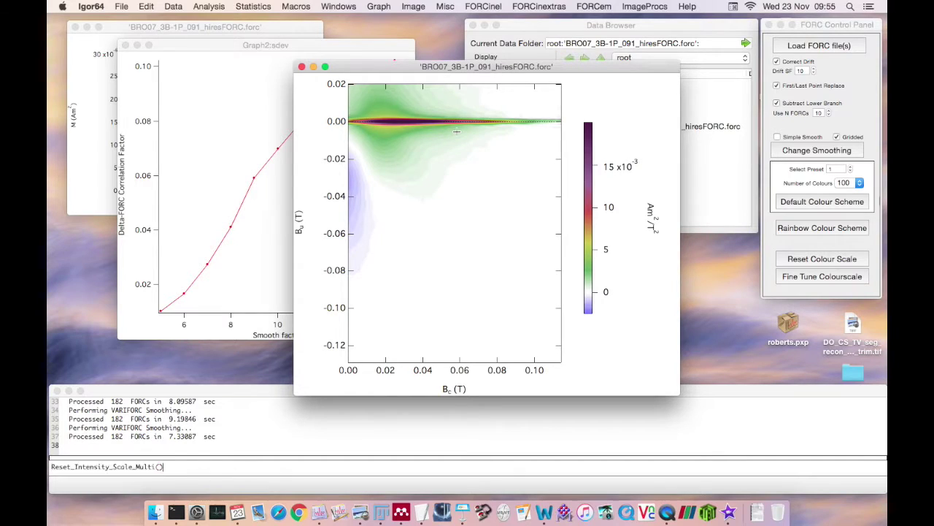
{"action": "key", "text": "Return"}
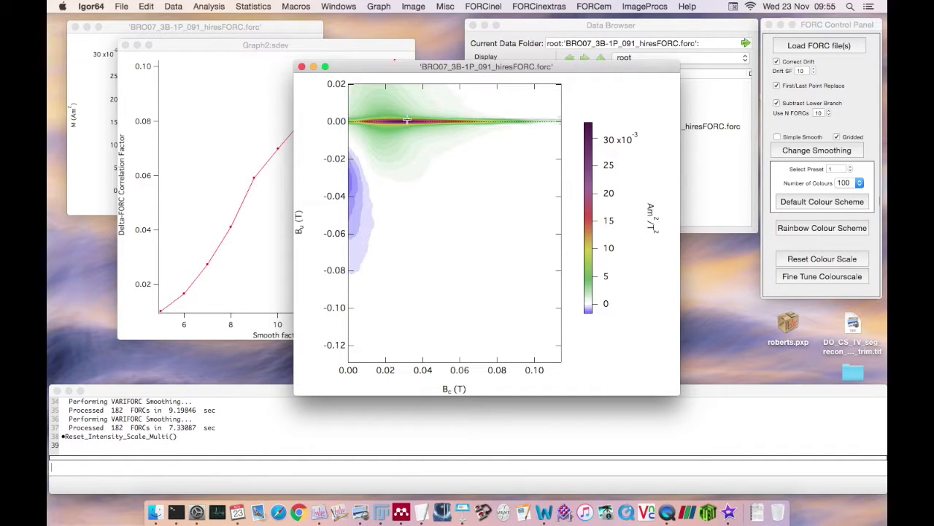
- Recalculate the FORC diagram with a central ridge Sb0 of 3 and reset its colour intensity scale
{"action": "left_click", "coordinate": [800, 152]}
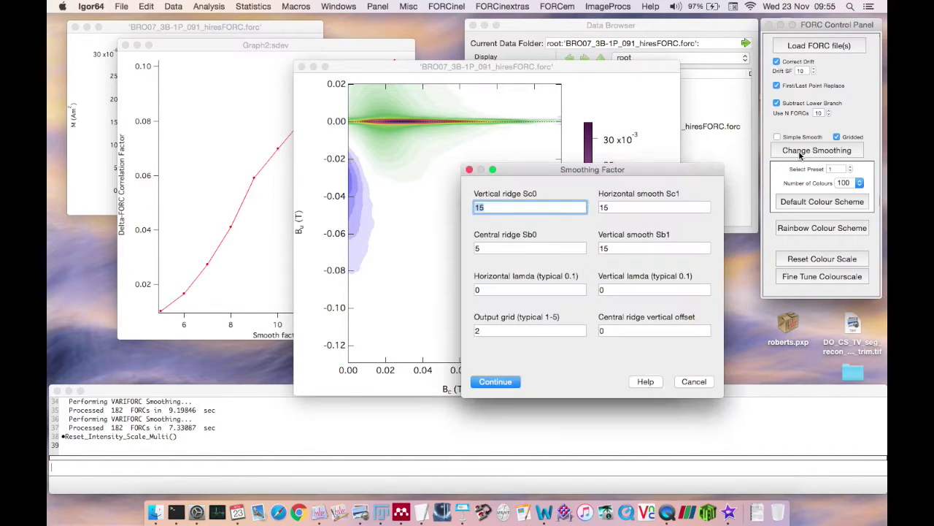
{"action": "key", "text": "Tab"}
{"action": "key", "text": "Tab"}
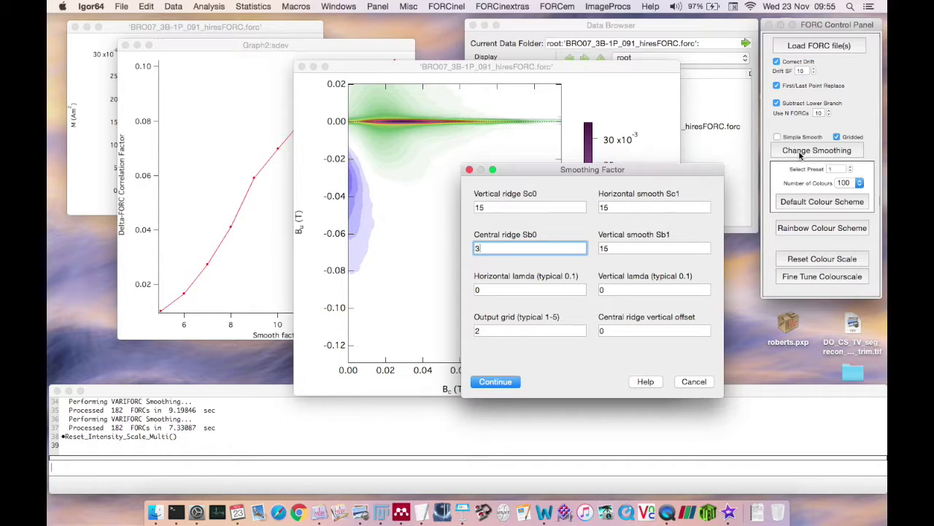
{"action": "key", "text": "Return"}
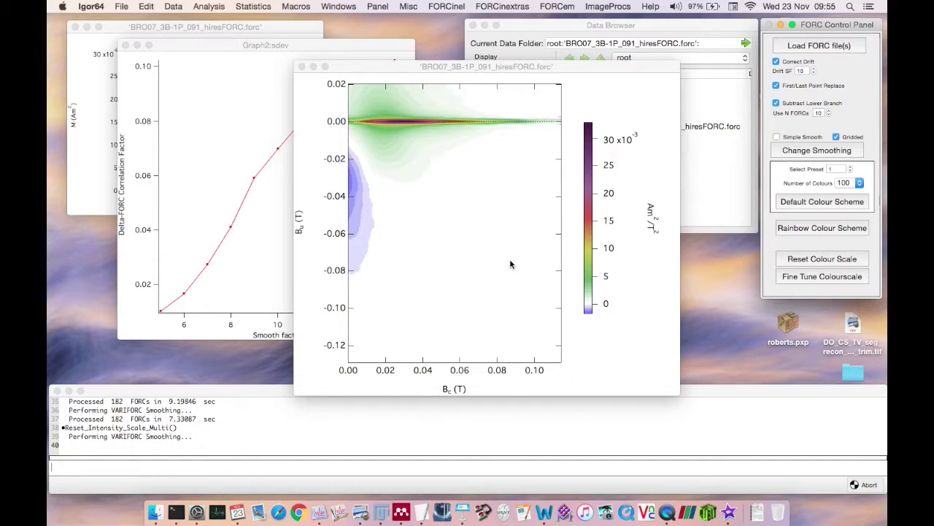
{"action": "left_click", "coordinate": [511, 264]}
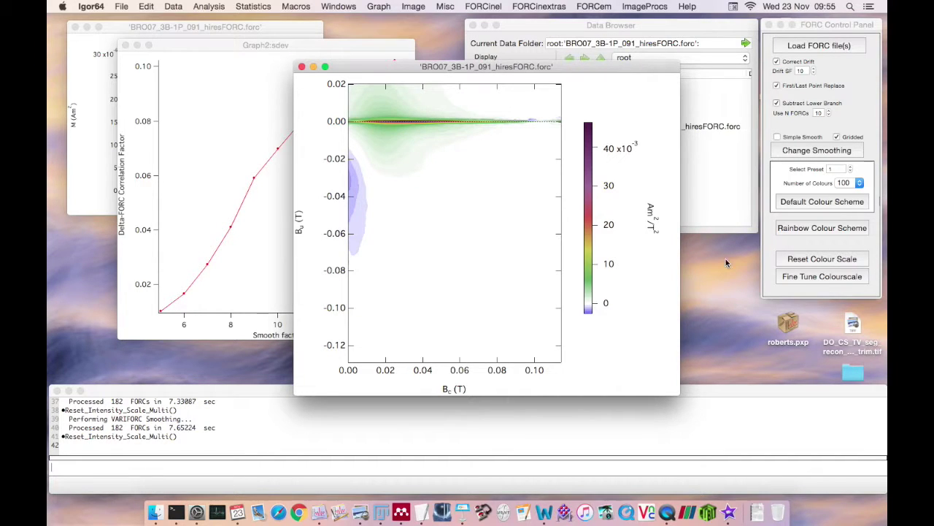
- Recalculate the FORC diagram with a vertical ridge Sc0 of 5, keeping the other smoothing values
{"action": "left_click", "coordinate": [790, 150]}
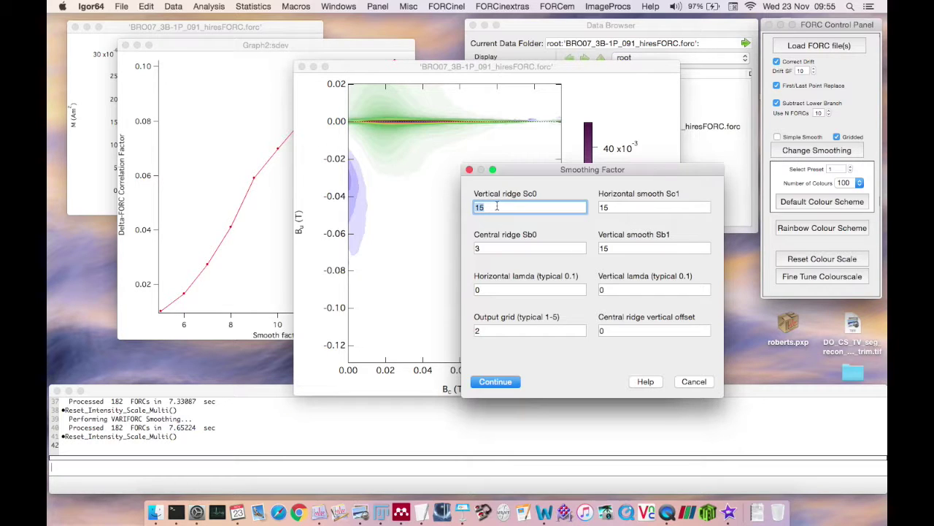
{"action": "type", "text": "5"}
{"action": "left_click", "coordinate": [497, 385]}
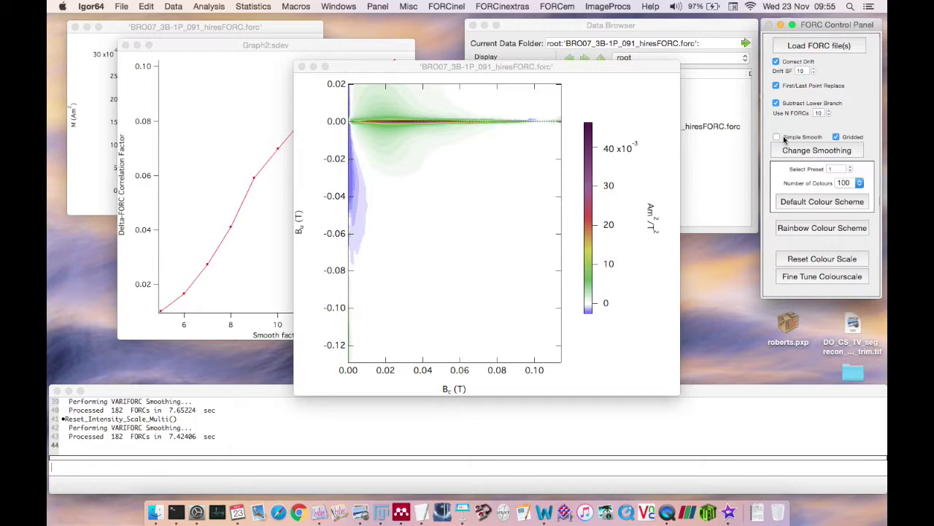
- Recalculate the FORC diagram with a vertical ridge Sc0 of 10, keeping the other smoothing values
{"action": "left_click", "coordinate": [807, 150]}
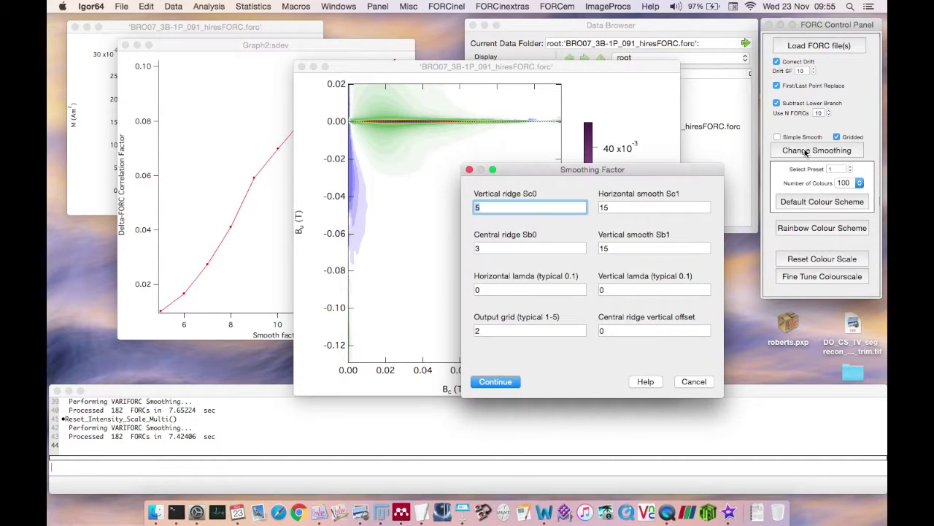
{"action": "type", "text": "10"}
{"action": "key", "text": "Return"}
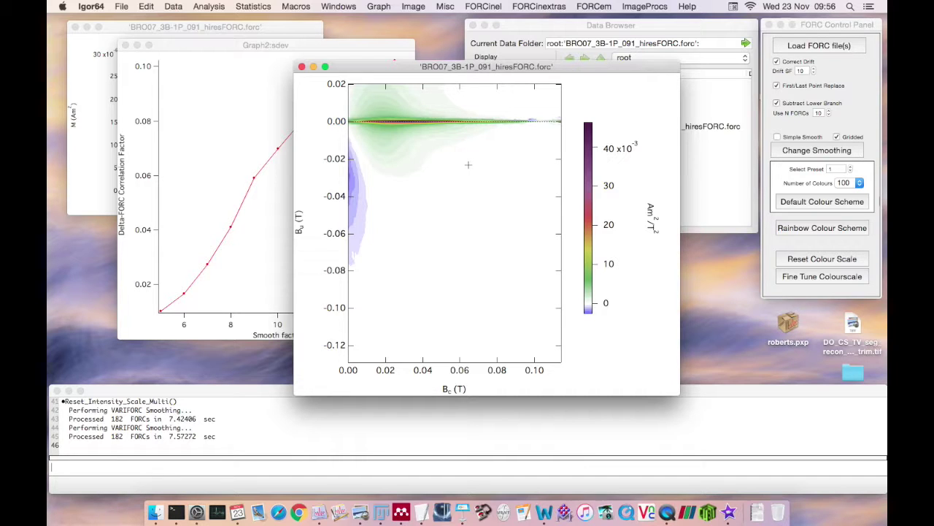
- Recalculate the FORC diagram with horizontal smooth Sc1 and vertical smooth Sb1 at 5 and both lambdas at 0.1
{"action": "left_click", "coordinate": [803, 151]}
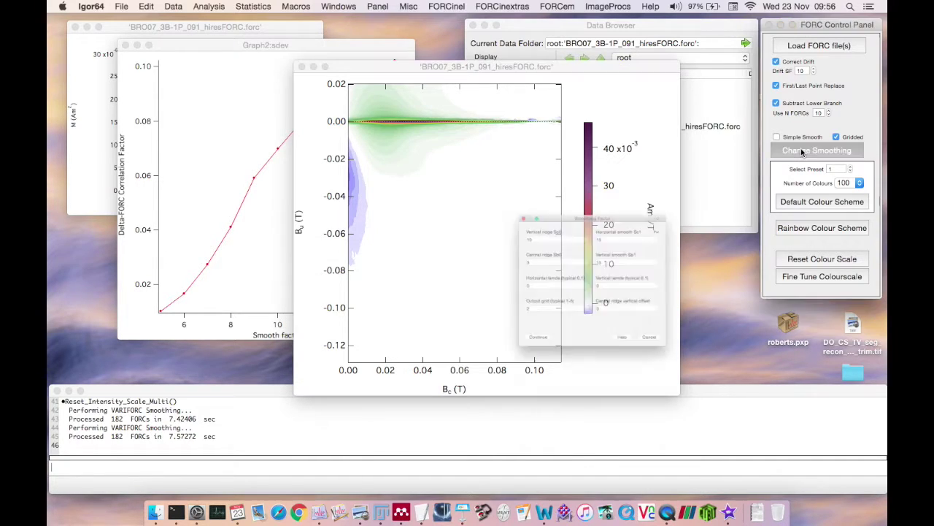
{"action": "left_click_drag", "start_coordinate": [625, 170], "coordinate": [590, 208]}
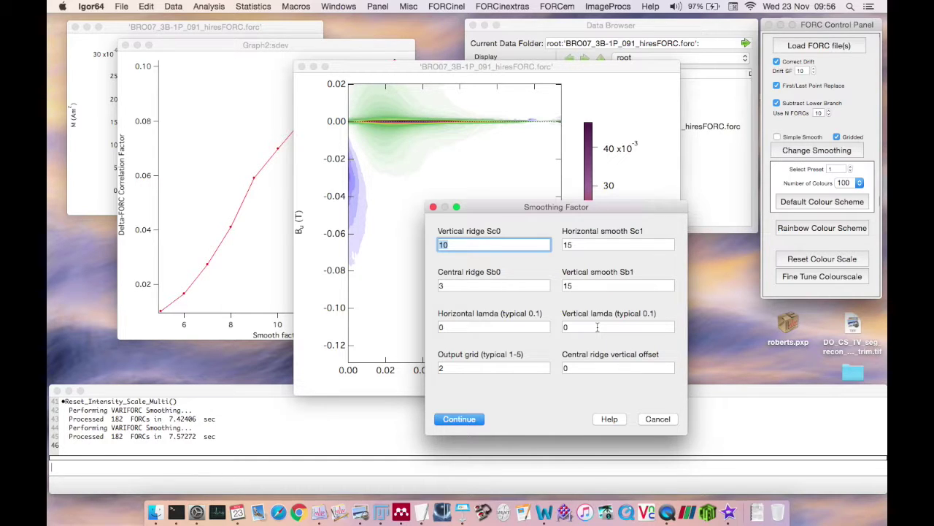
{"action": "key", "text": "Tab"}
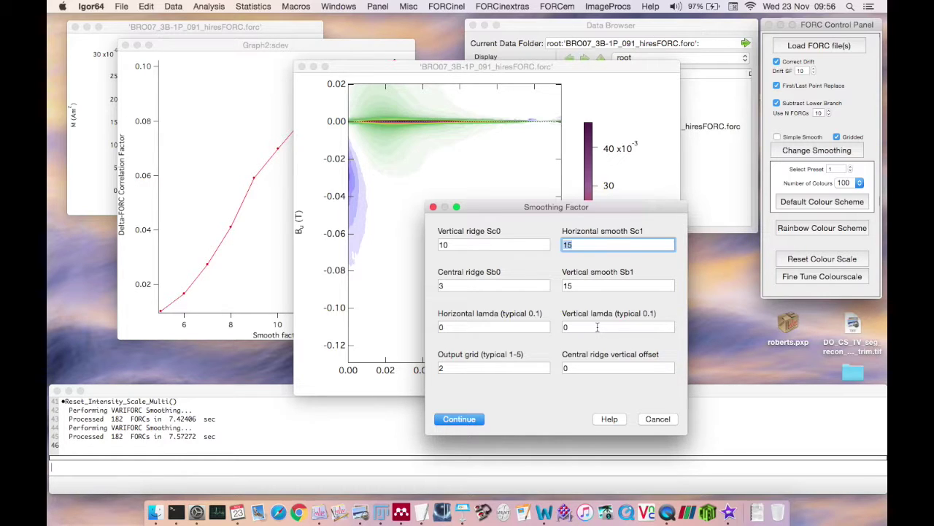
{"action": "type", "text": "5"}
{"action": "key", "text": "Tab"}
{"action": "key", "text": "Tab"}
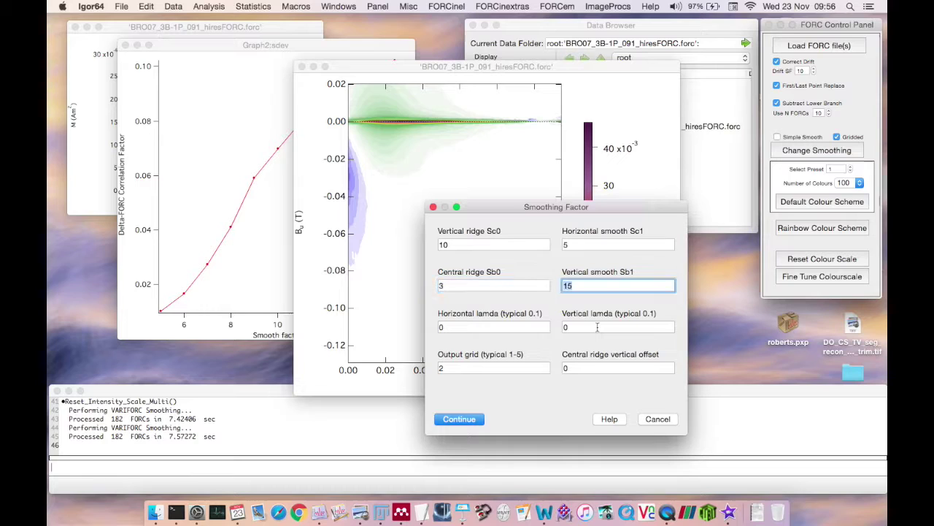
{"action": "type", "text": "5"}
{"action": "left_click", "coordinate": [500, 326]}
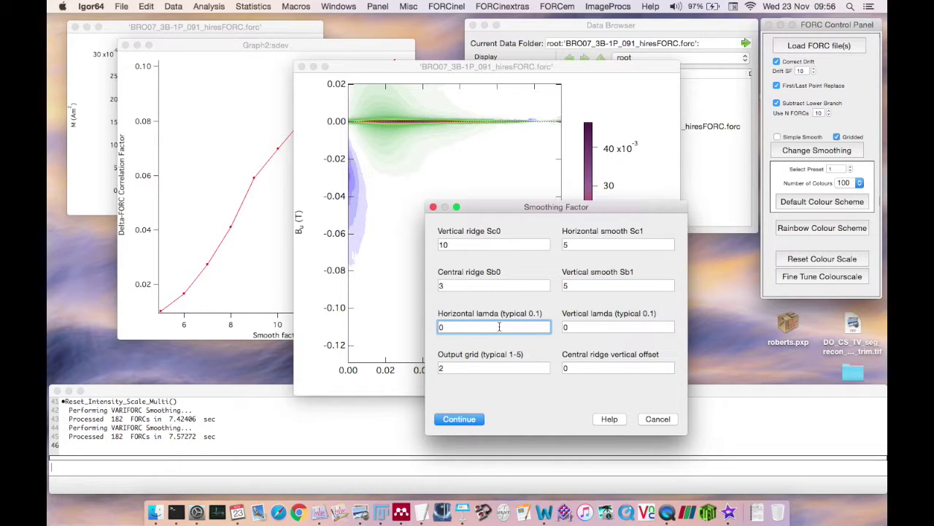
{"action": "key", "text": "Tab"}
{"action": "type", "text": ".1"}
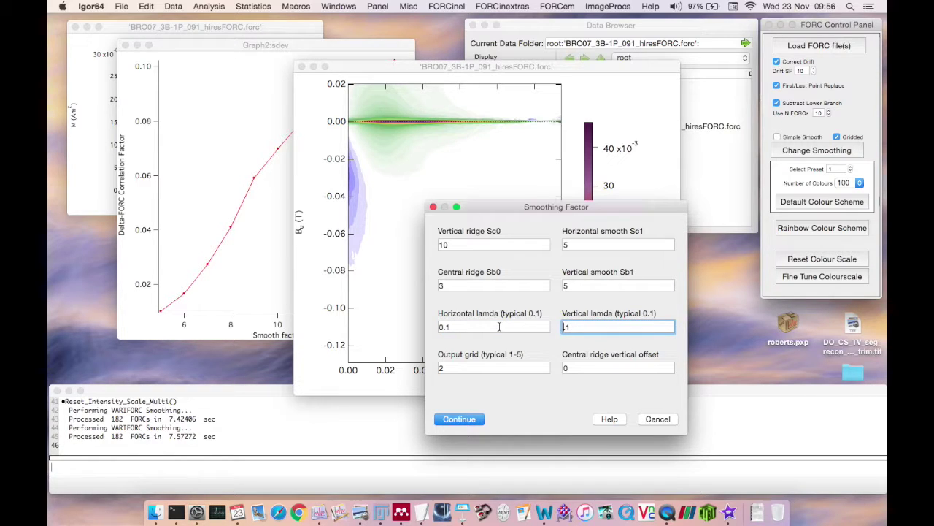
{"action": "left_click", "coordinate": [460, 418]}
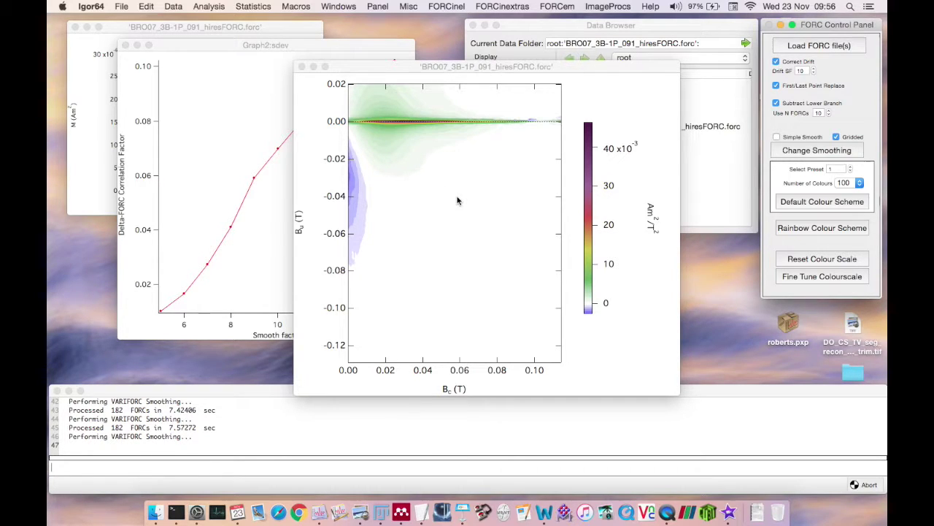
- Autoscale the colour intensity to a region above the central ridge, Bc about 0.025 to 0.085 T, and reset the intensity scale
{"action": "left_click", "coordinate": [428, 70]}
{"action": "left_click_drag", "start_coordinate": [428, 71], "coordinate": [472, 107]}
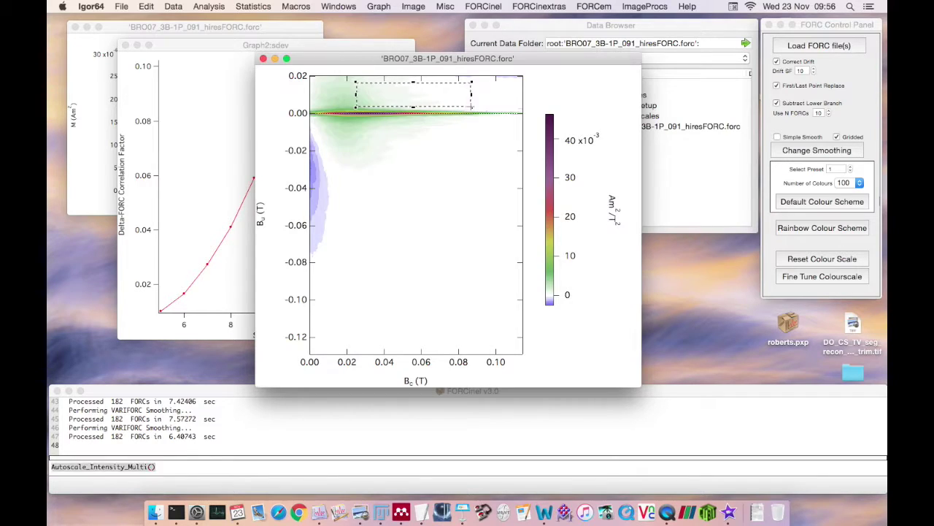
{"action": "key", "text": "super+a"}
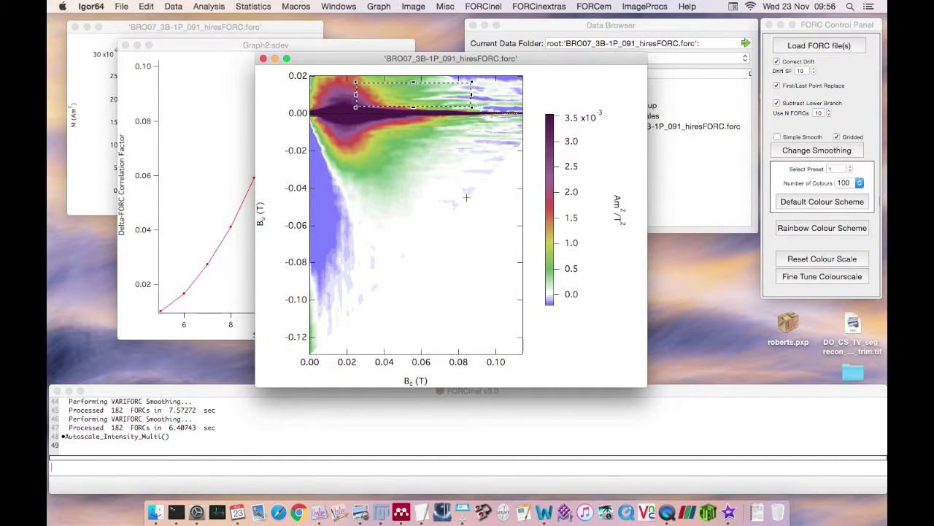
{"action": "key", "text": "super+r"}
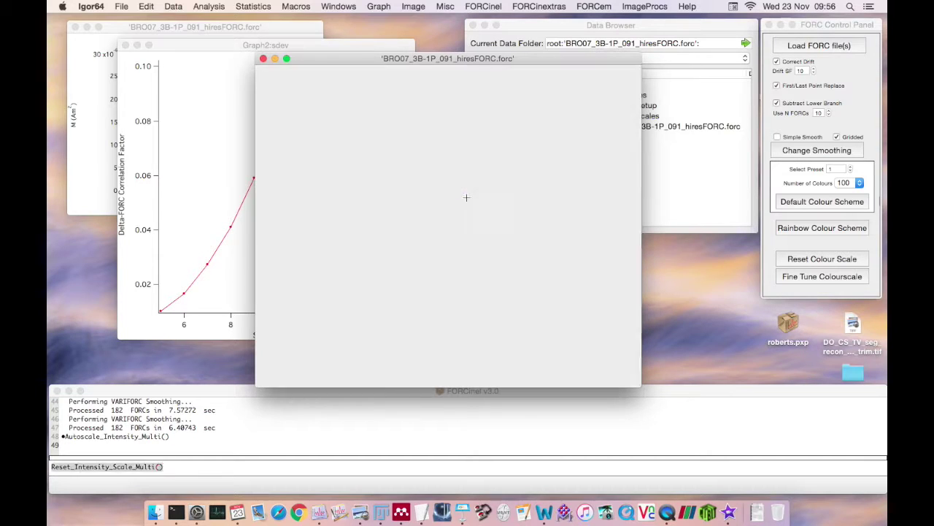
- Recalculate the FORC diagram with Sc1 and Sb1 at 10 and both lambdas at 0, and clear the region selection
{"action": "left_click", "coordinate": [840, 151]}
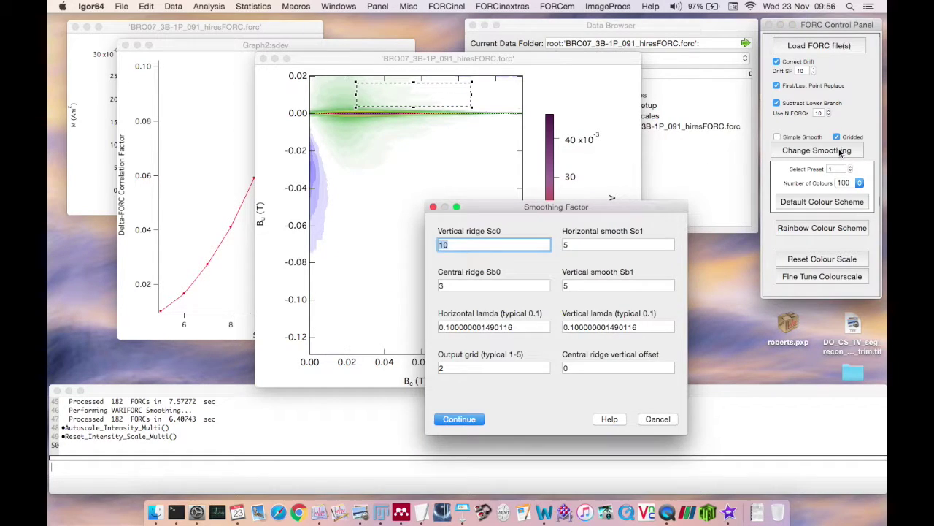
{"action": "key", "text": "Tab"}
{"action": "type", "text": "10"}
{"action": "key", "text": "Tab"}
{"action": "key", "text": "Tab"}
{"action": "type", "text": "10"}
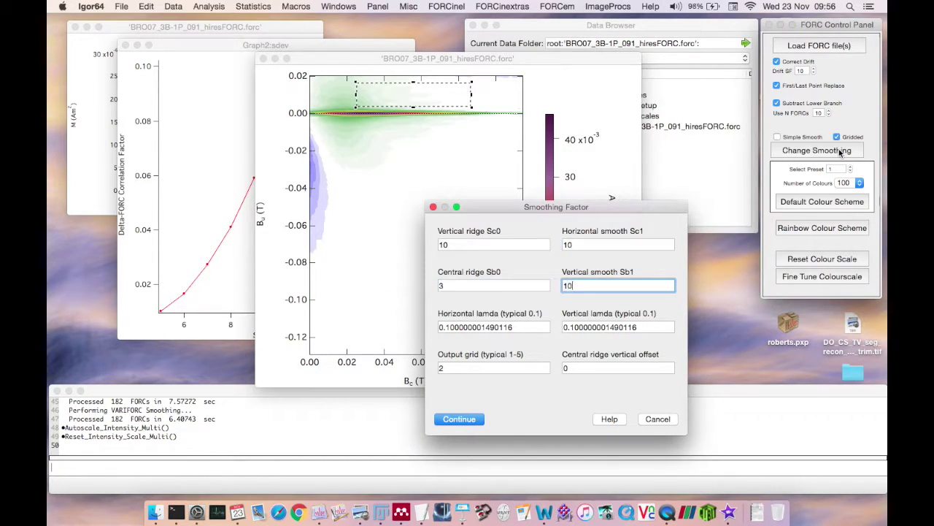
{"action": "key", "text": "Tab"}
{"action": "key", "text": "Tab"}
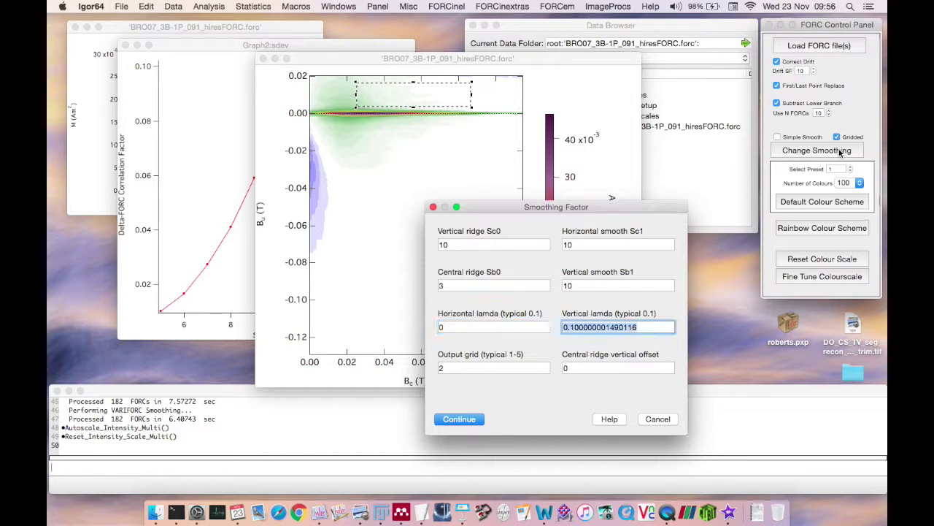
{"action": "key", "text": "Tab"}
{"action": "key", "text": "Return"}
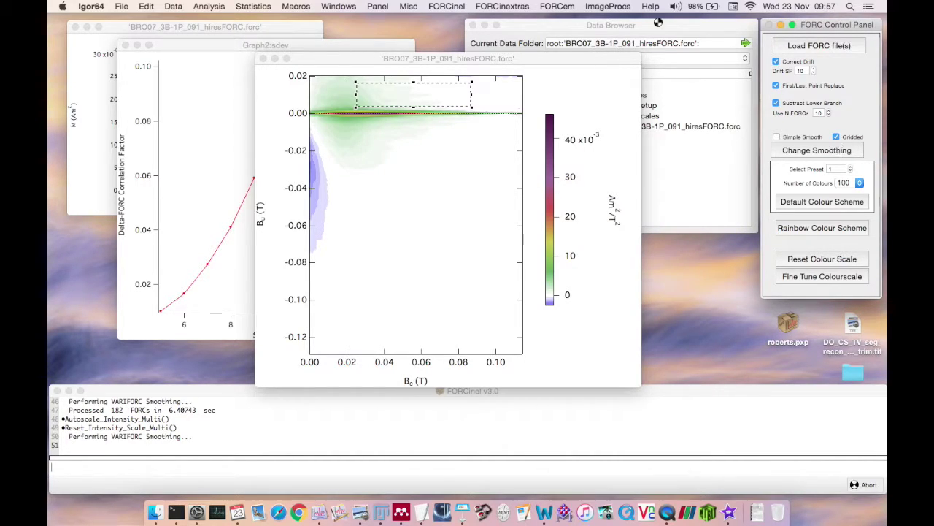
{"action": "left_click", "coordinate": [435, 181]}
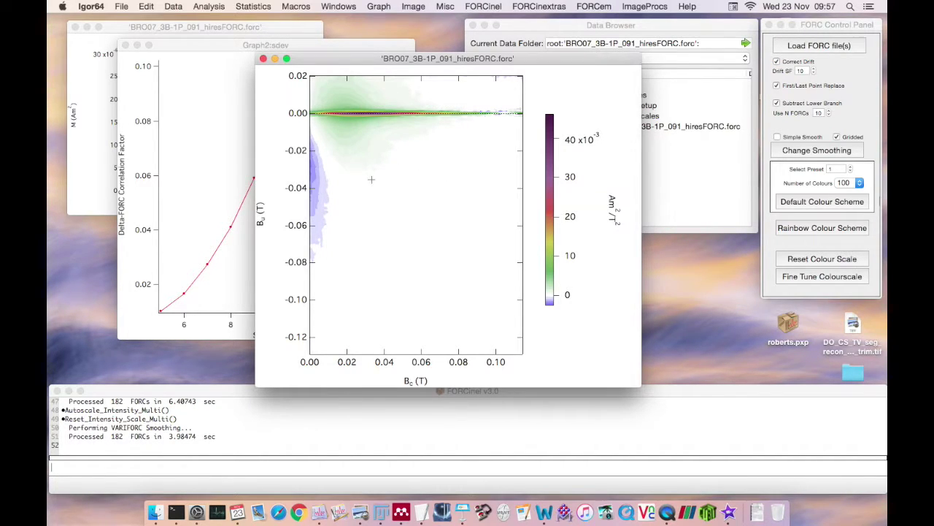
- Recalculate the FORC diagram with horizontal and vertical lambda at 0.1, keeping the other smoothing values, and reset its colour intensity scale
{"action": "left_click", "coordinate": [811, 151]}
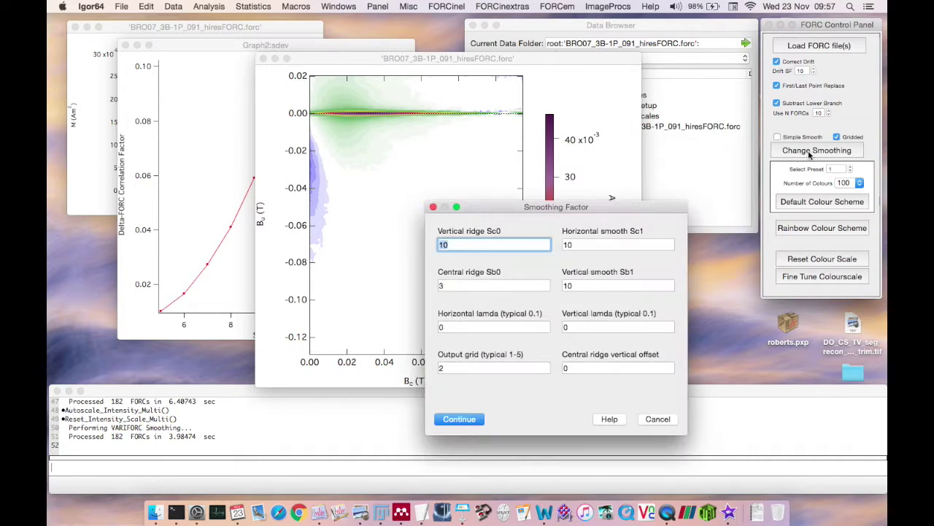
{"action": "key", "text": "Tab"}
{"action": "key", "text": "Tab"}
{"action": "key", "text": "Tab"}
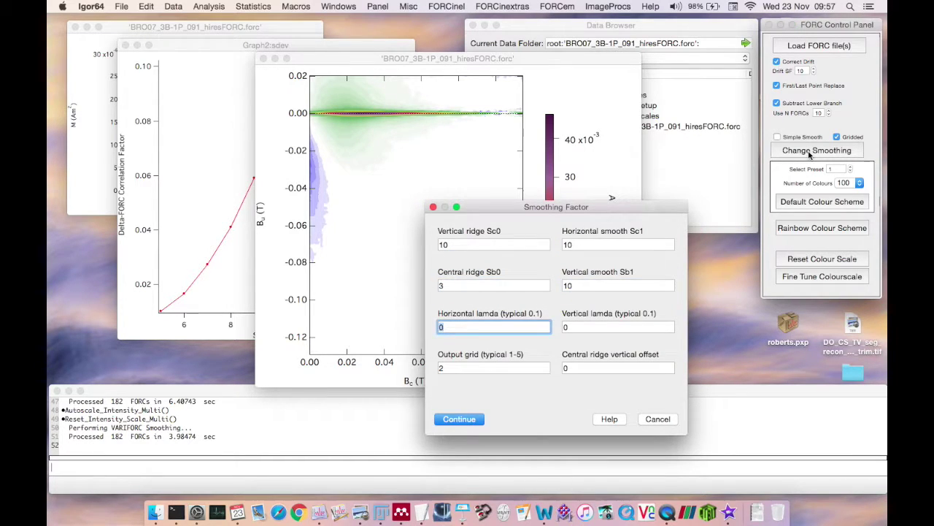
{"action": "type", "text": ".1"}
{"action": "key", "text": "Tab"}
{"action": "type", "text": ".1"}
{"action": "key", "text": "Tab"}
{"action": "key", "text": "Tab"}
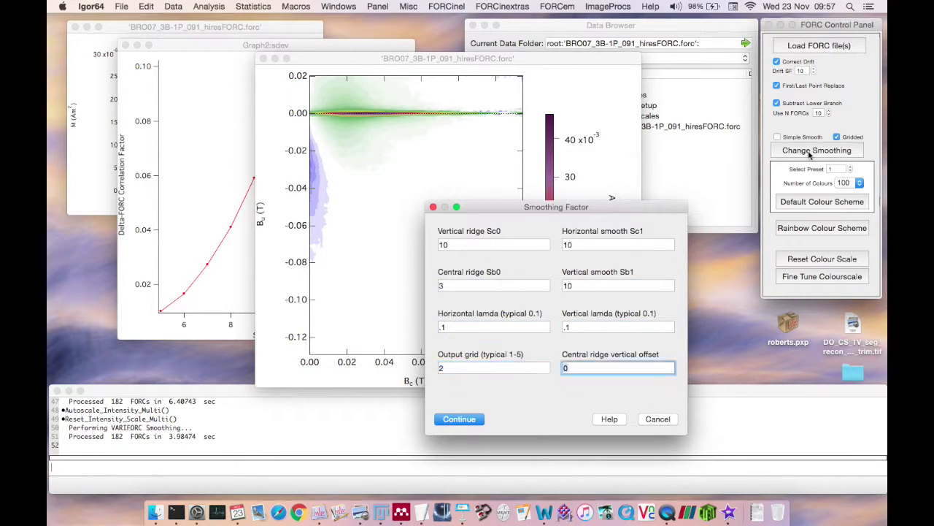
{"action": "left_click", "coordinate": [458, 420]}
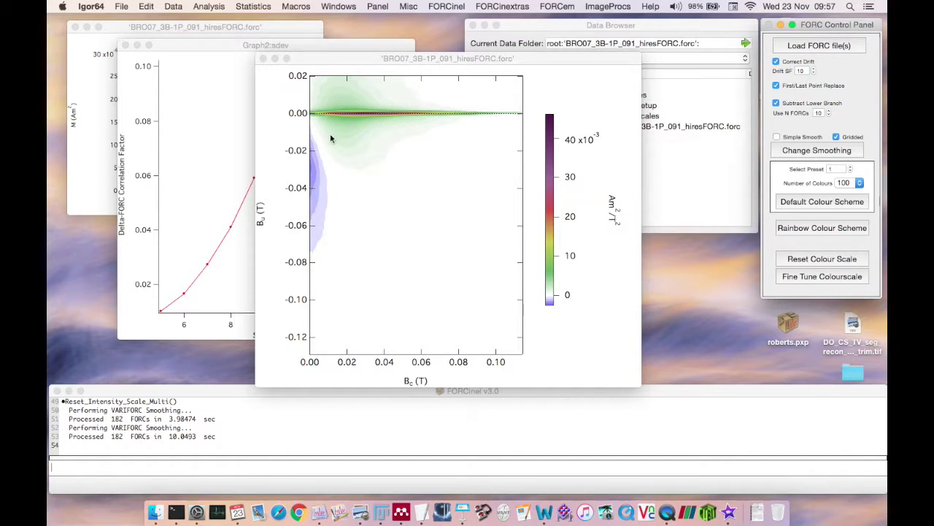
{"action": "left_click", "coordinate": [424, 179]}
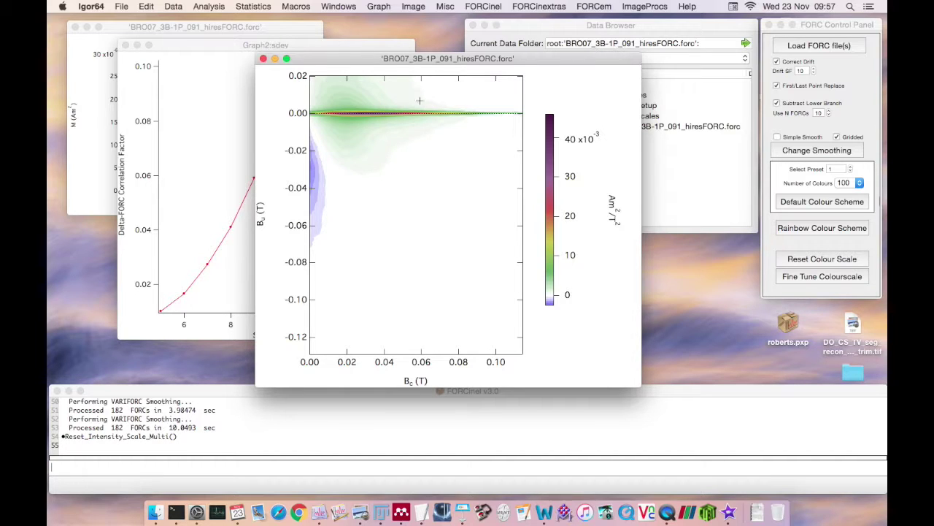
- Autoscale the colour intensity to the background above the central ridge, Bc about 0.03 to 0.10 T, and restore the full intensity scale
{"action": "left_click_drag", "start_coordinate": [371, 104], "coordinate": [492, 79]}
{"action": "key", "text": "super+a"}
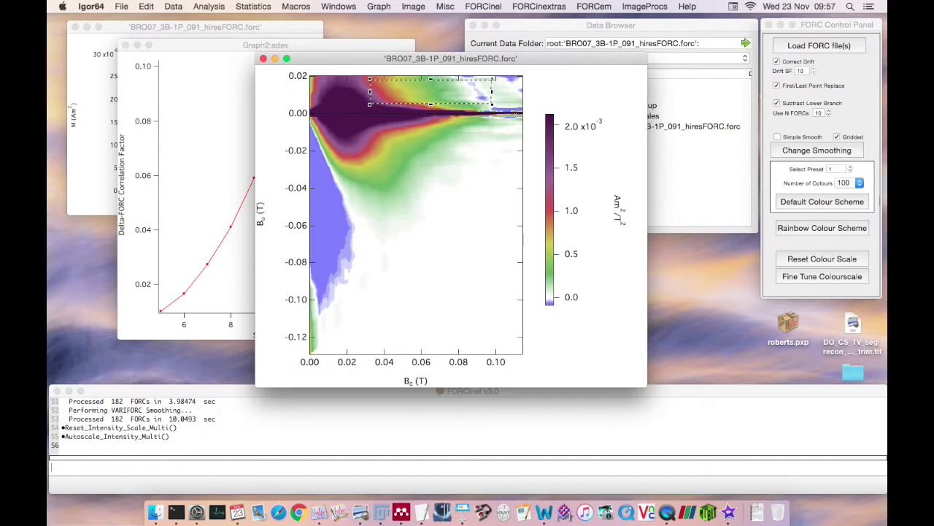
{"action": "left_click", "coordinate": [485, 157]}
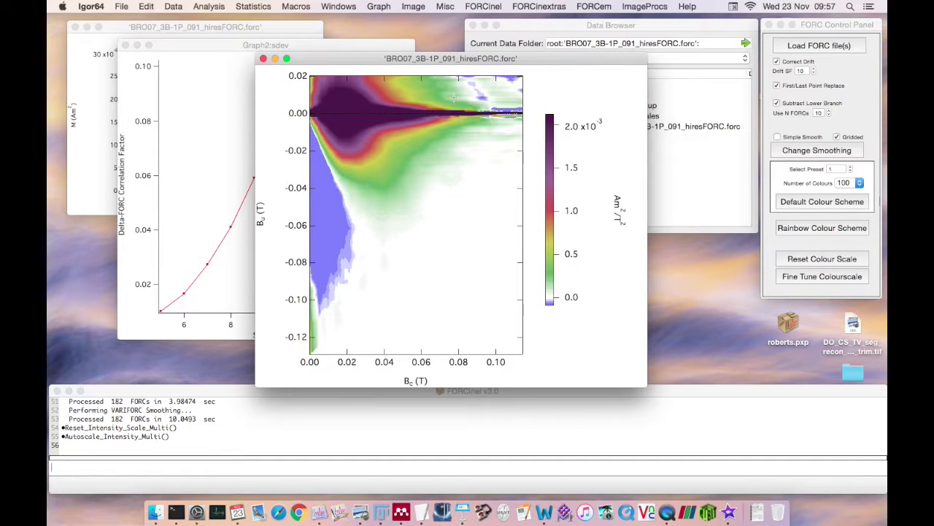
{"action": "key", "text": "super+r"}
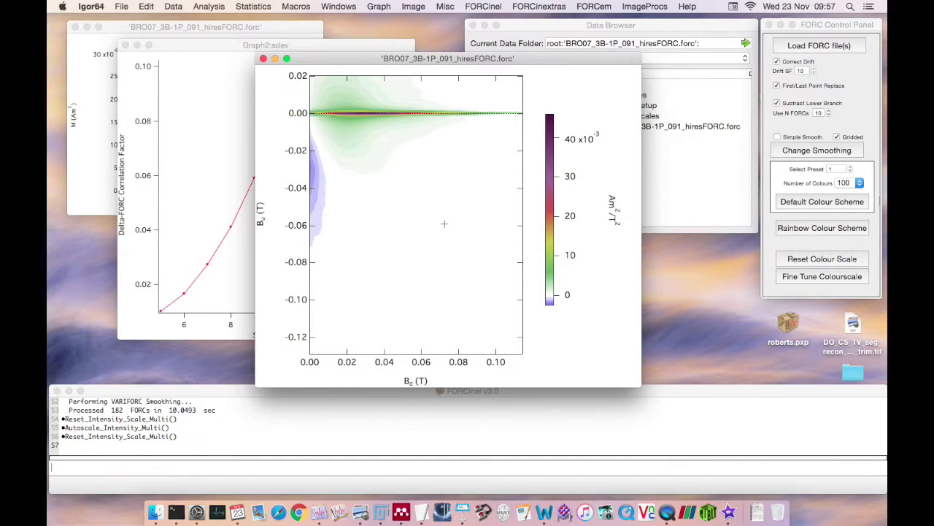